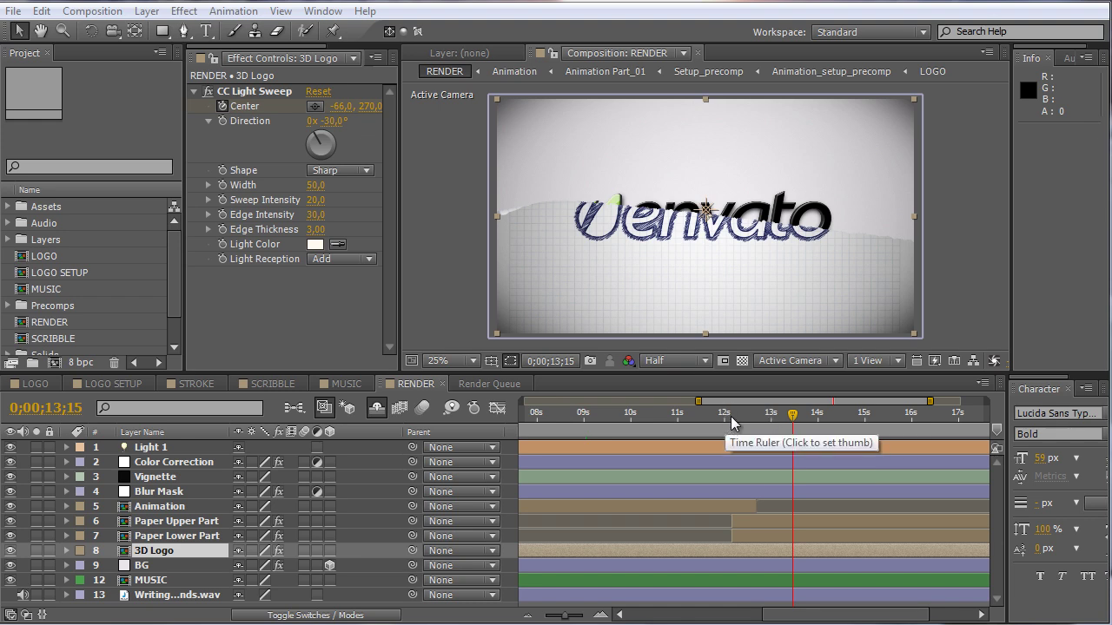
- Open the LOGO composition and import the graphicINmotion_blackyellow_04_line.png logo file into the project
left_click(35, 383)
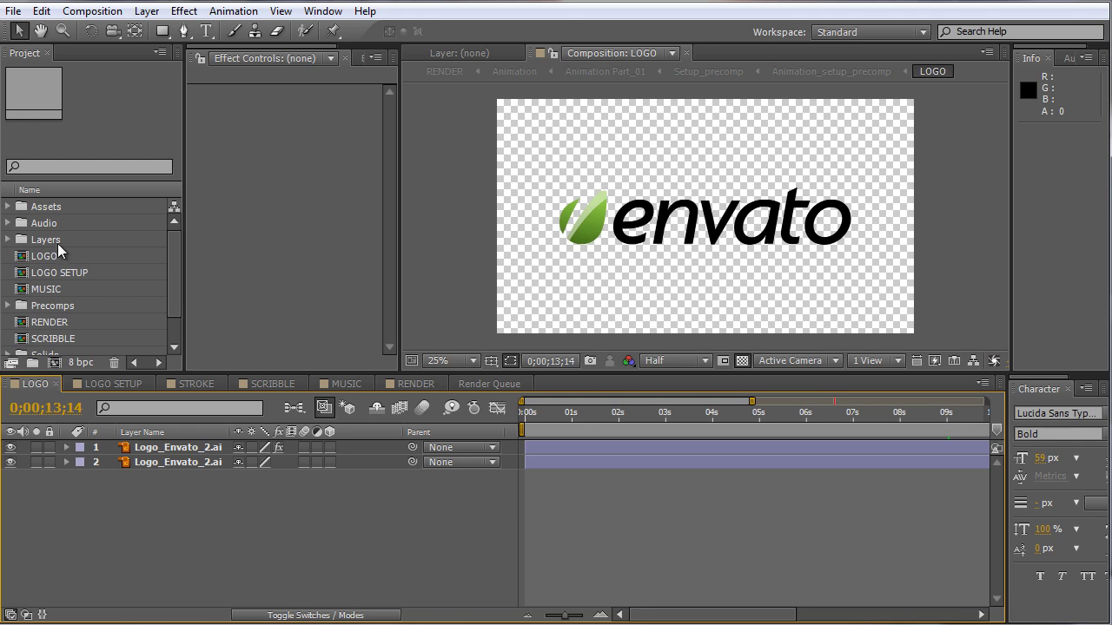
left_click(16, 11)
mouse_move(98, 292)
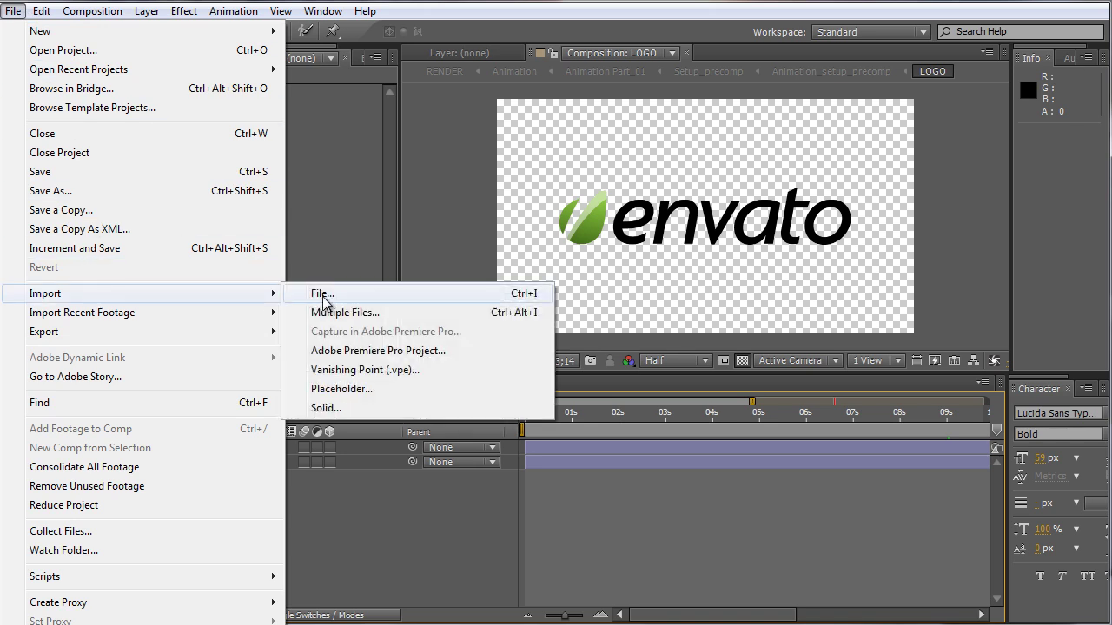
left_click(321, 295)
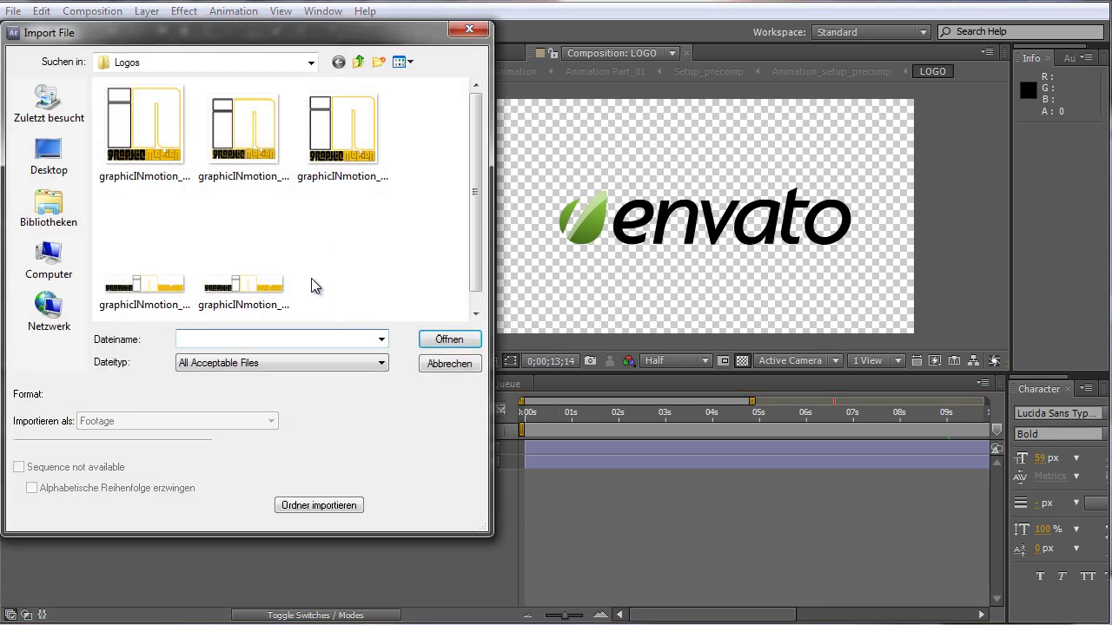
left_click(157, 287)
left_click(444, 344)
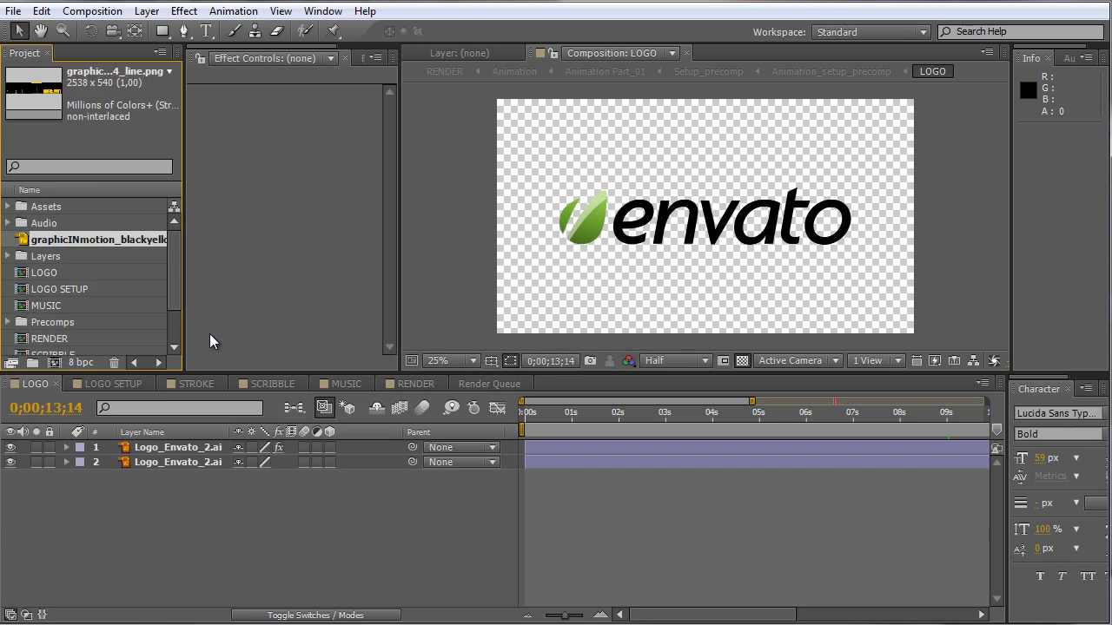
- Add the imported logo as the top layer of the LOGO composition and scale it to 56%
left_click_drag(30, 246, 124, 445)
left_click(10, 477)
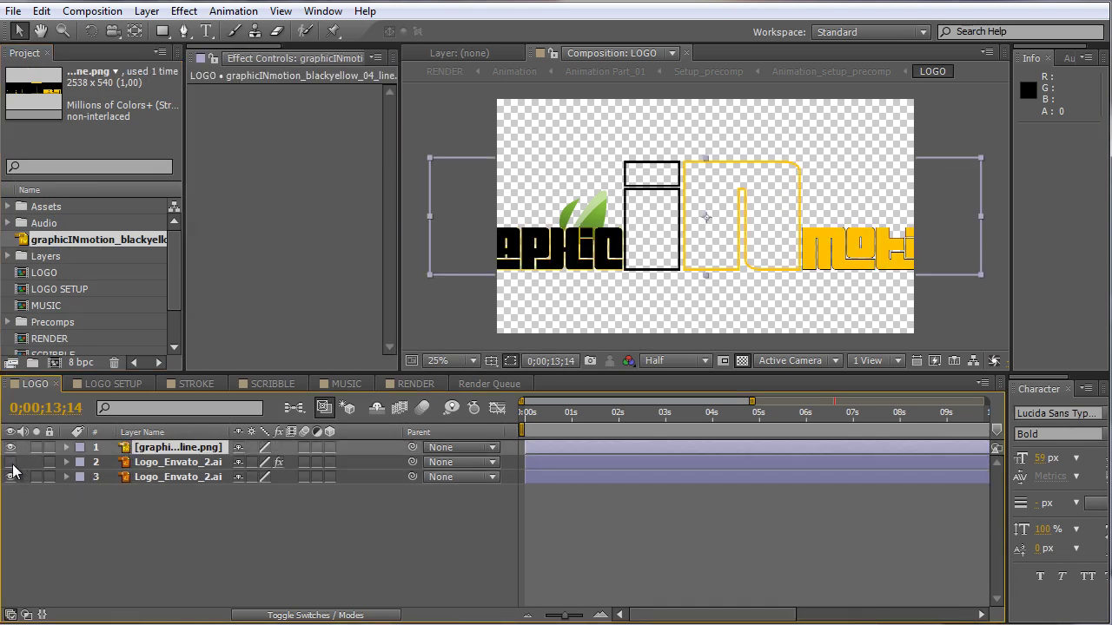
left_click(11, 476)
key("s")
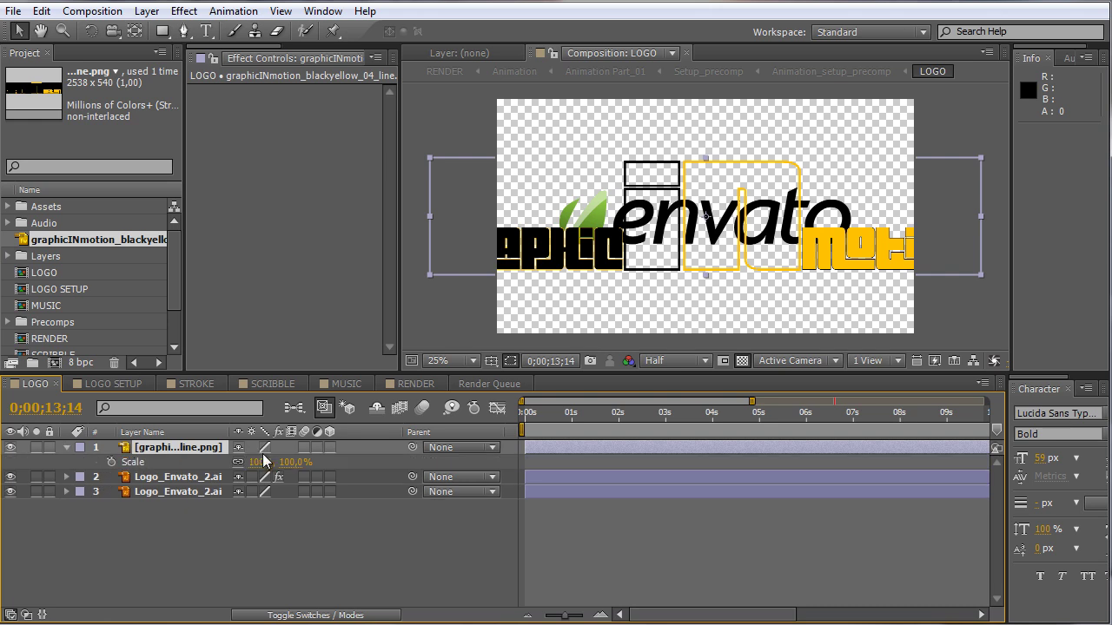
left_click_drag(288, 463, 250, 463)
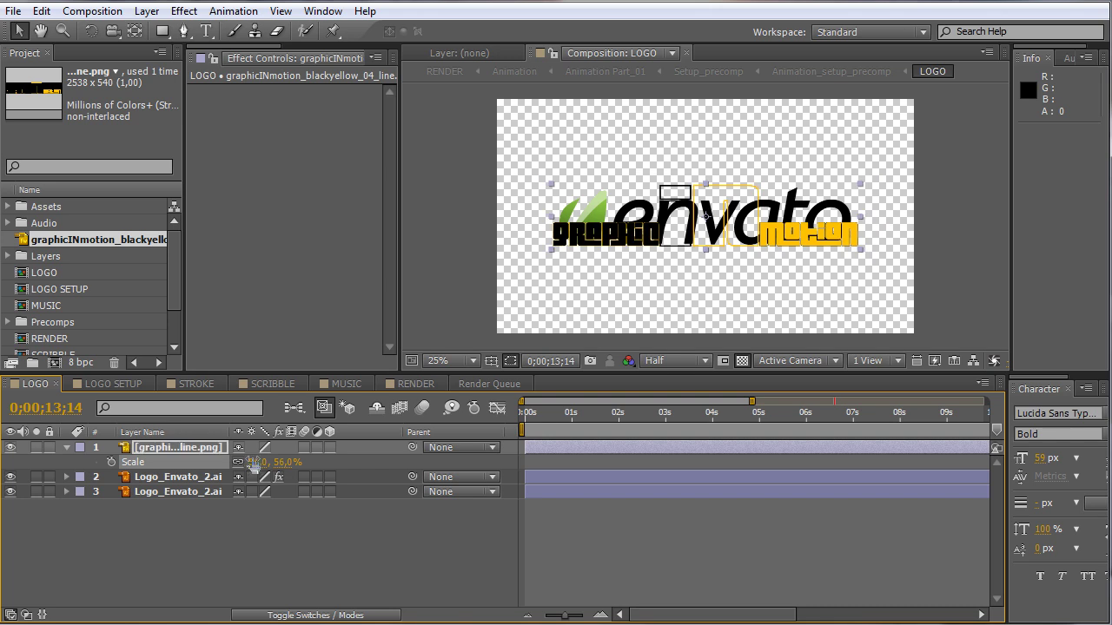
- Nudge the new logo layer up to a vertical position of 532 and hide both Logo_Envato_2.ai layers
left_click(199, 447)
key("Up")
key("Up")
key("Up")
key("Up")
key("Up")
key("Up")
key("Up")
key("Up")
key("Up")
key("Up")
key("Up")
key("Up")
key("Up")
key("Up")
key("Up")
key("Up")
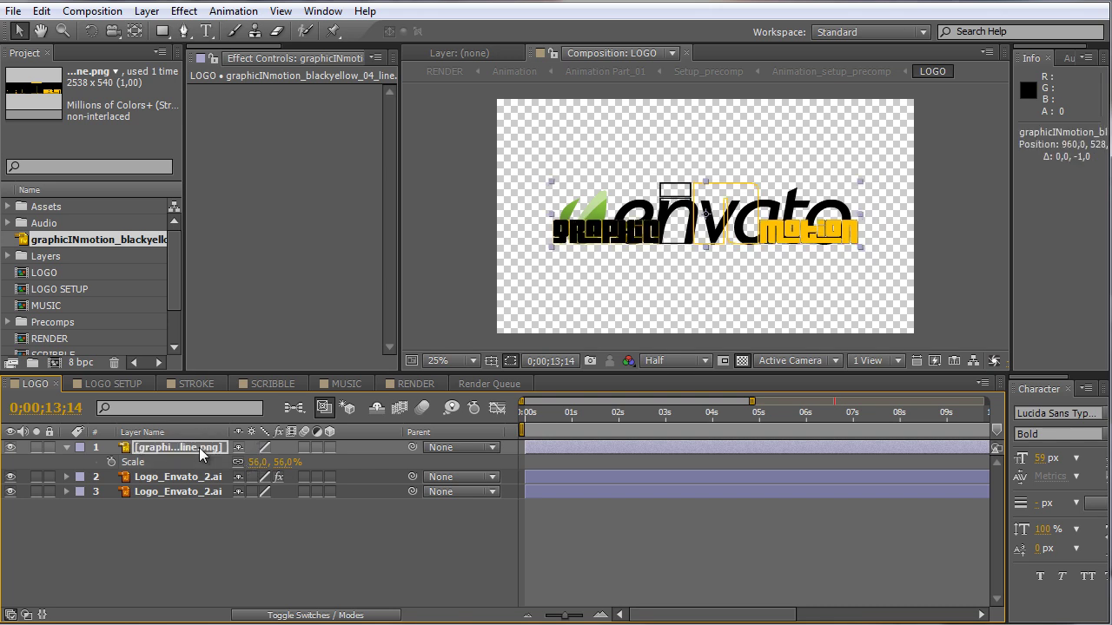
key("Down")
key("Down")
key("Down")
key("Down")
key("Down")
key("Down")
key("Down")
key("Down")
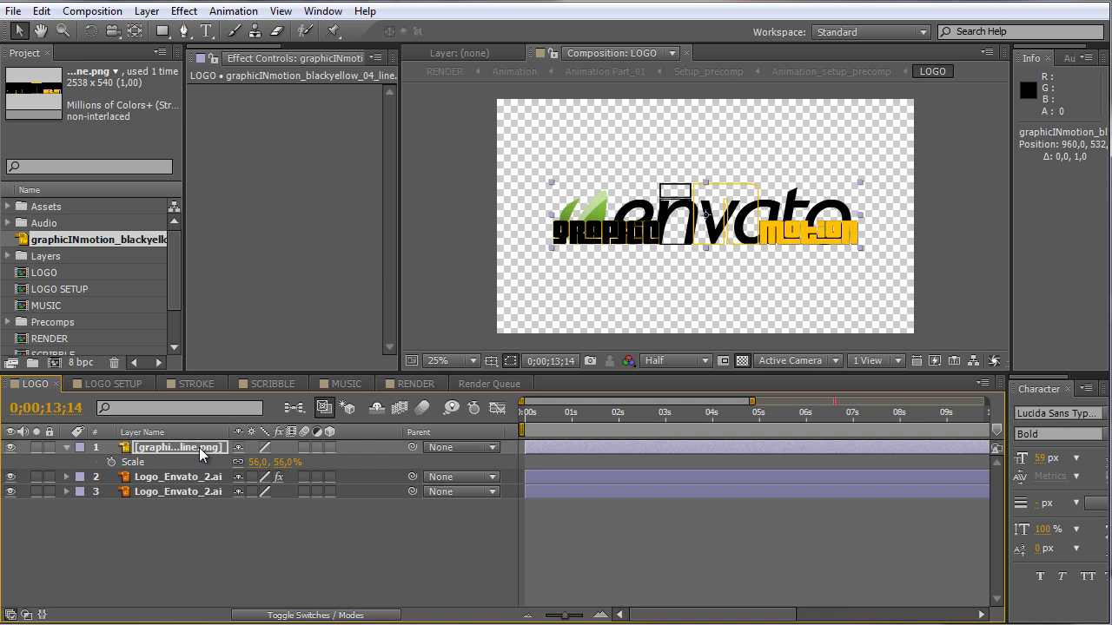
left_click(10, 477)
left_click(11, 491)
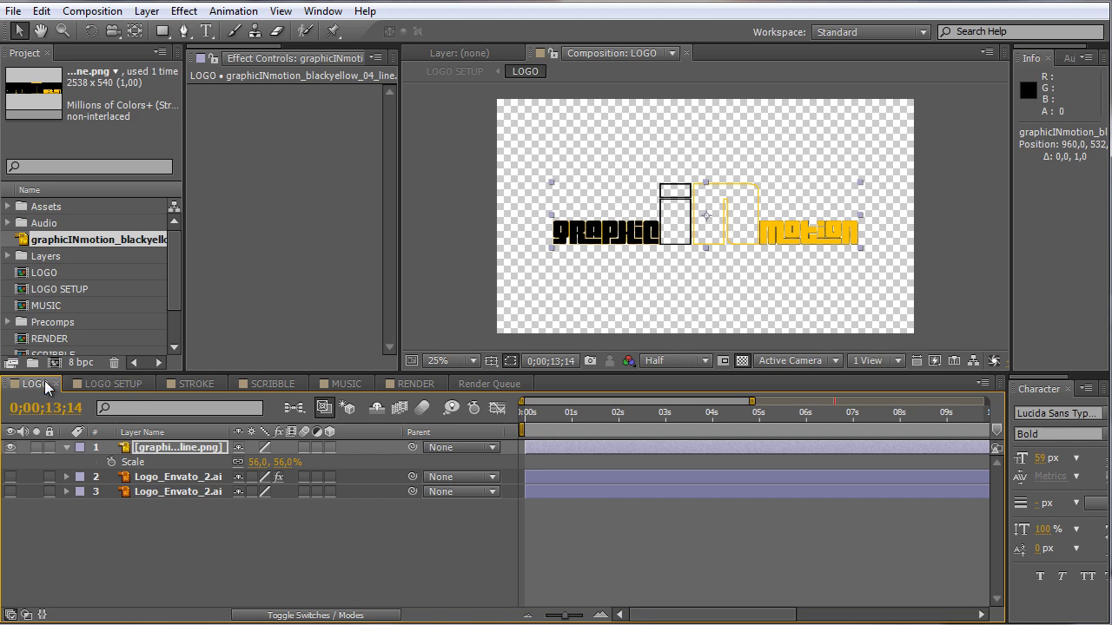
- Open the Auto-trace settings for the LOGO layer in the LOGO SETUP composition
left_click(105, 383)
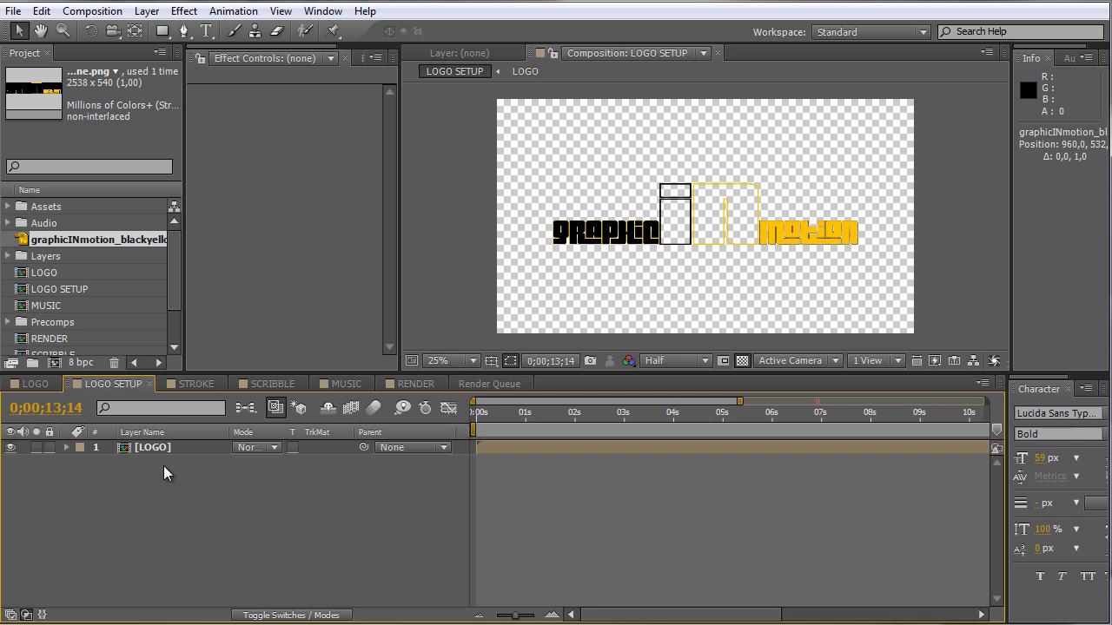
left_click(152, 446)
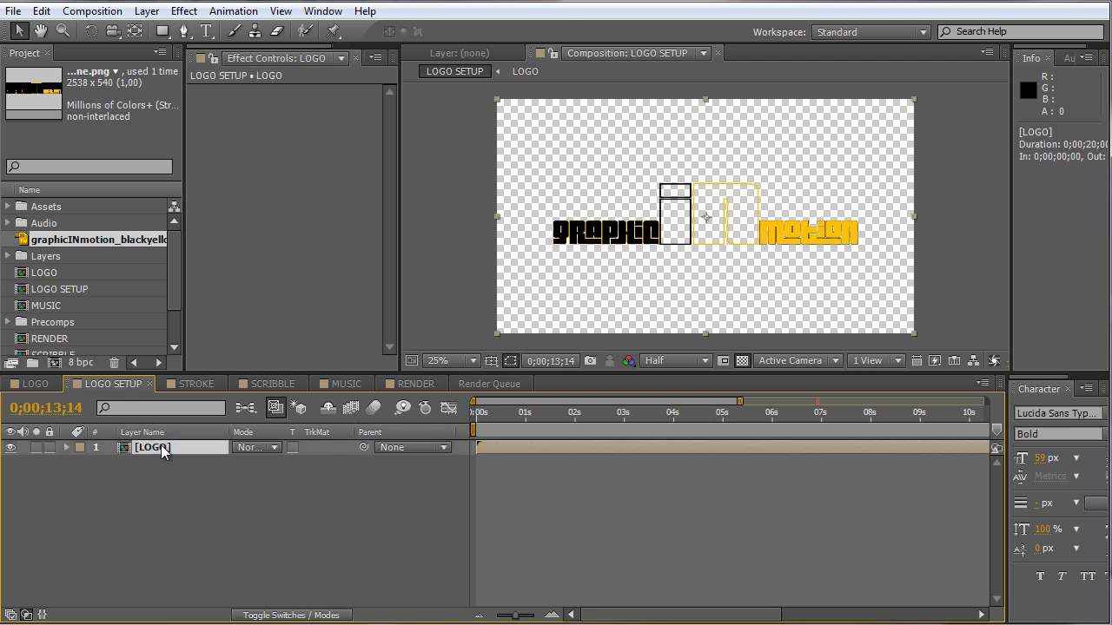
left_click(146, 10)
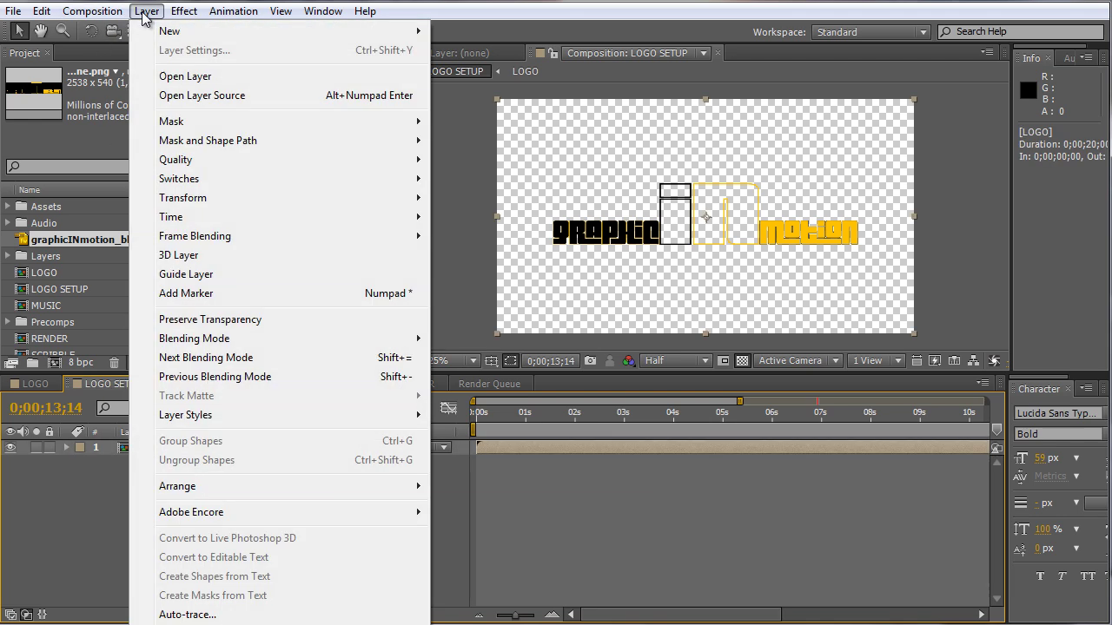
left_click(202, 614)
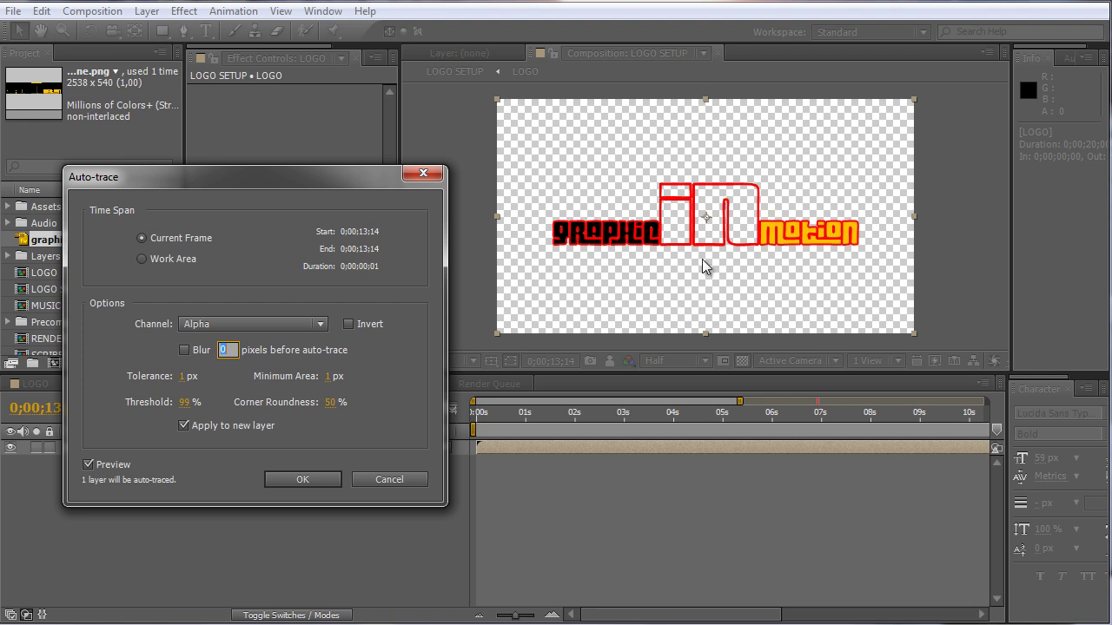
- Compare the Luminance and Alpha trace channels, and auto-trace the logo onto a new layer using Alpha
left_click(319, 326)
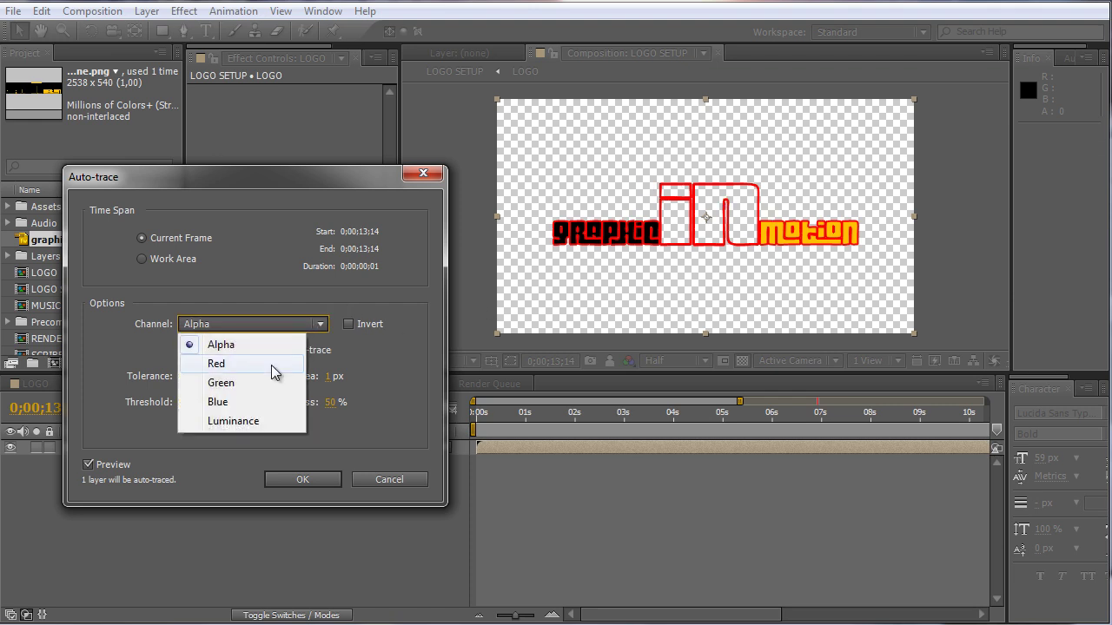
left_click(217, 421)
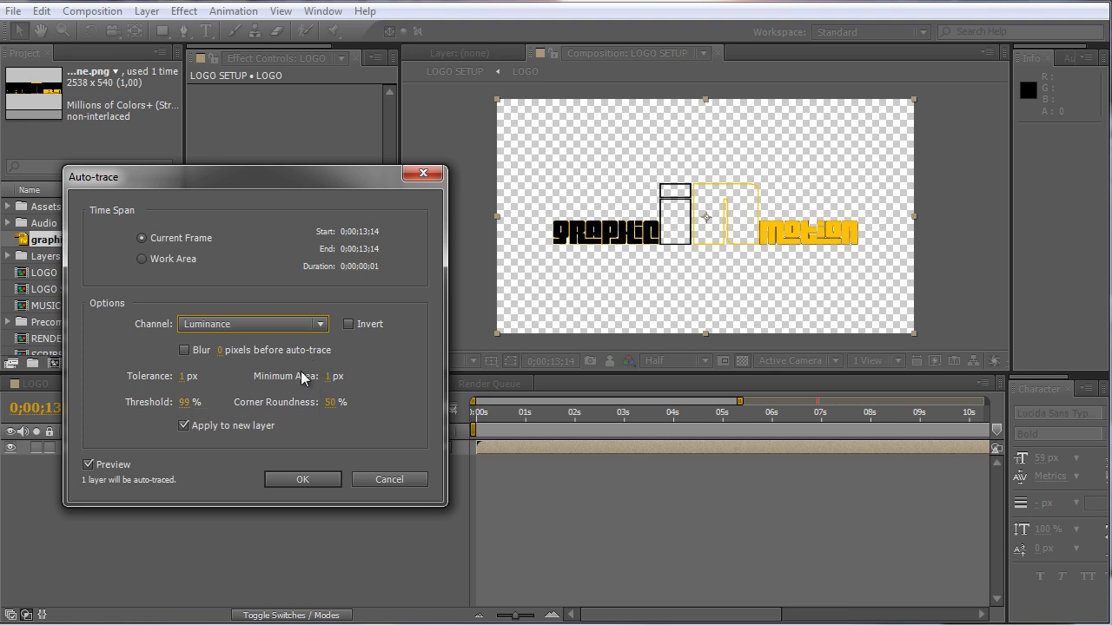
left_click(321, 324)
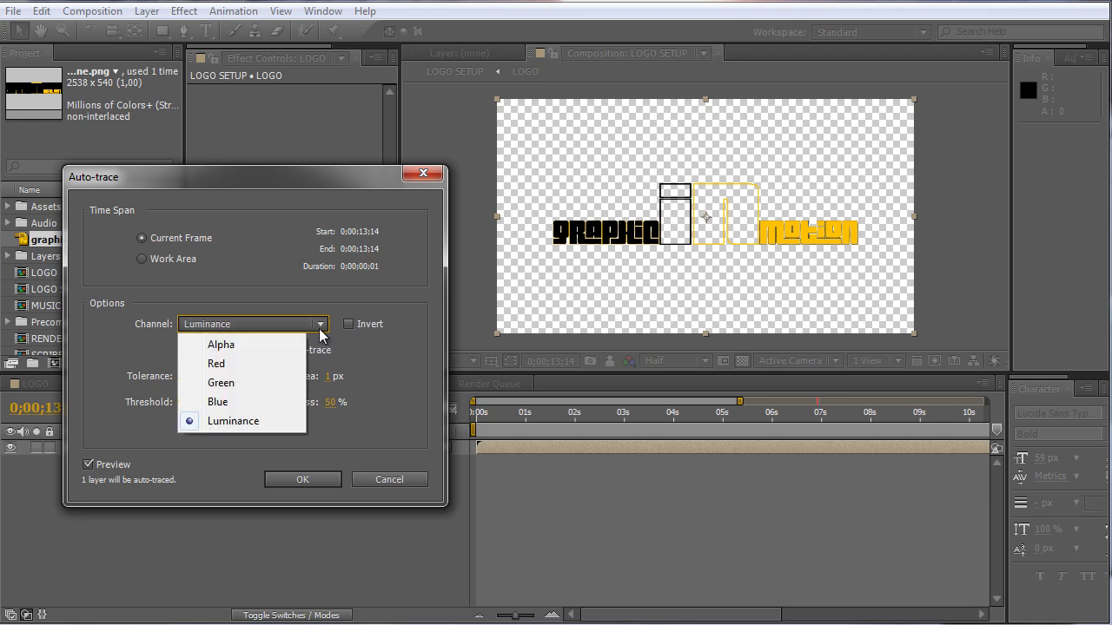
left_click(241, 343)
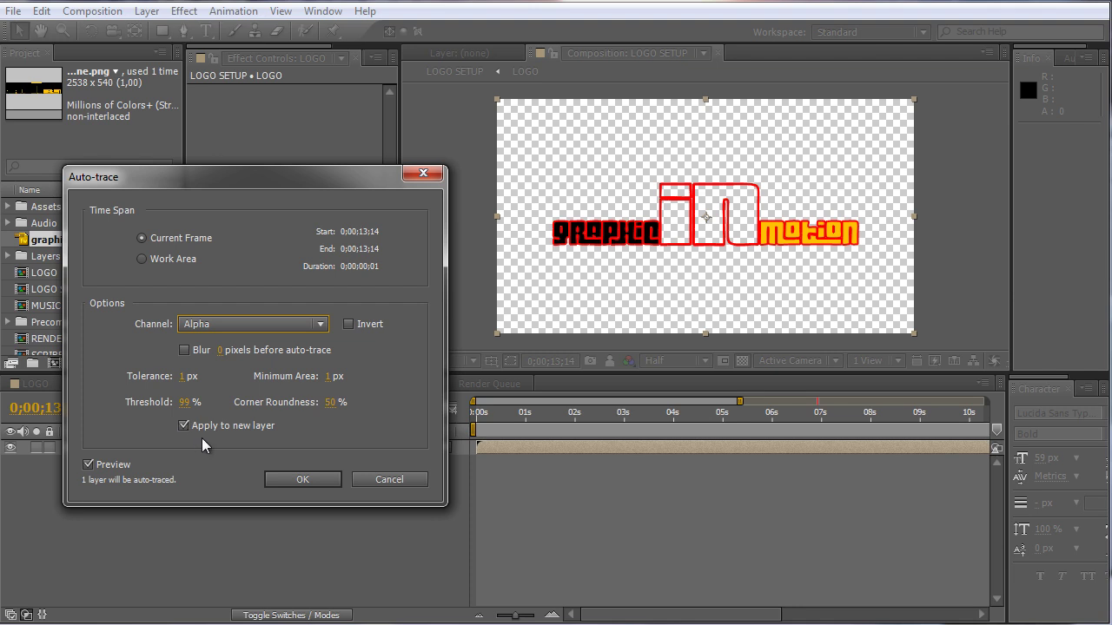
left_click(288, 479)
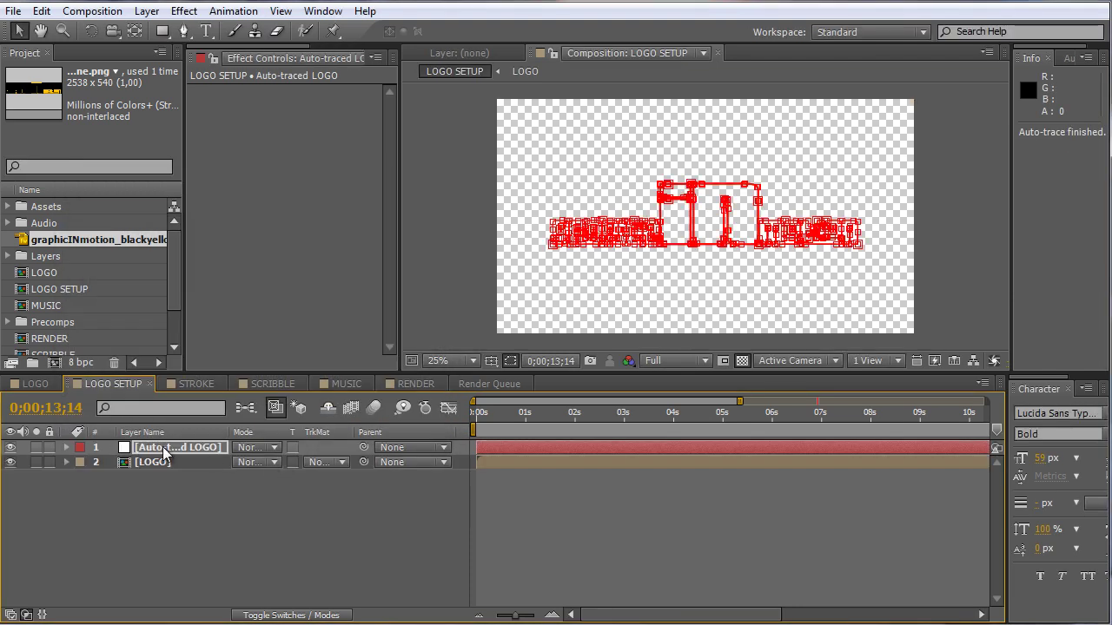
- Reveal the masks of the auto-traced layer and collapse the properties of Mask 1 through Mask 27
left_click(169, 448)
key("period")
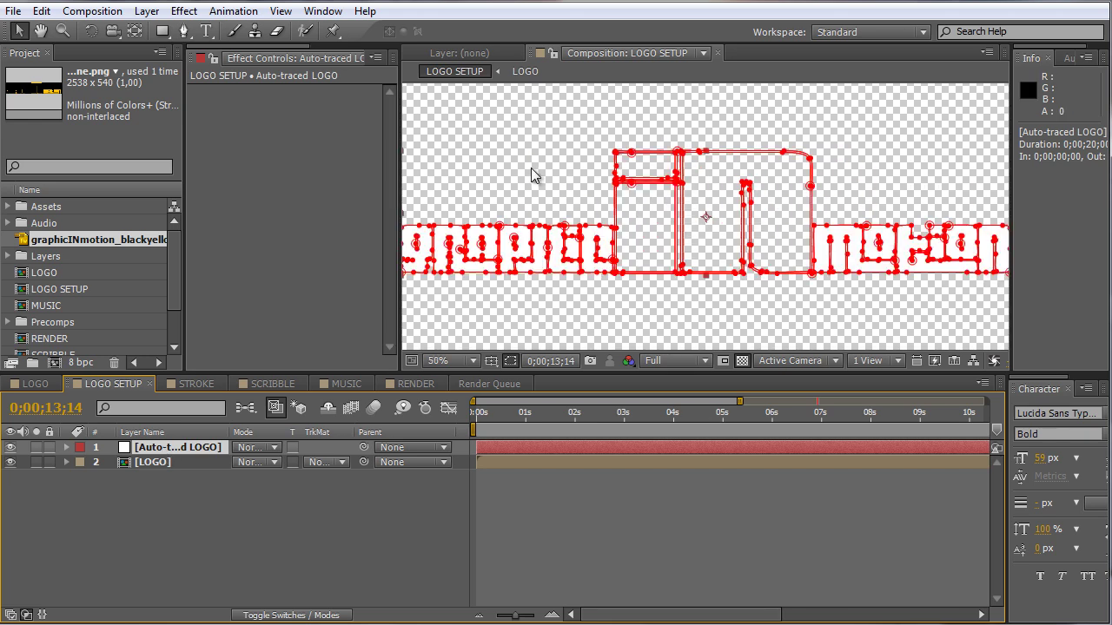
left_click_drag(530, 168, 665, 168)
left_click(677, 174)
left_click(203, 444)
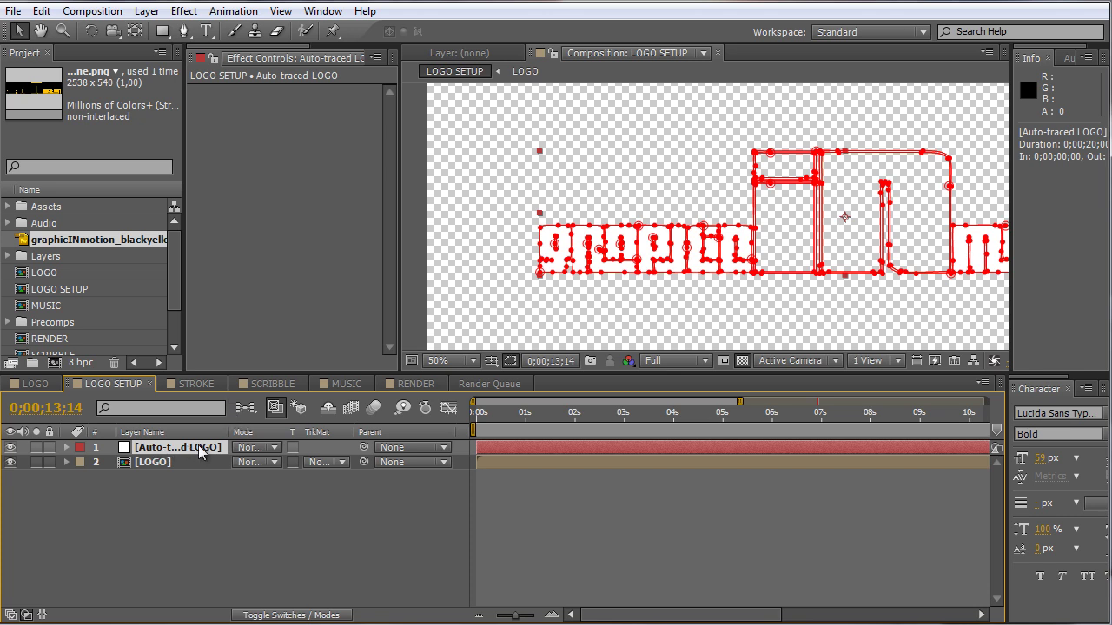
key("m")
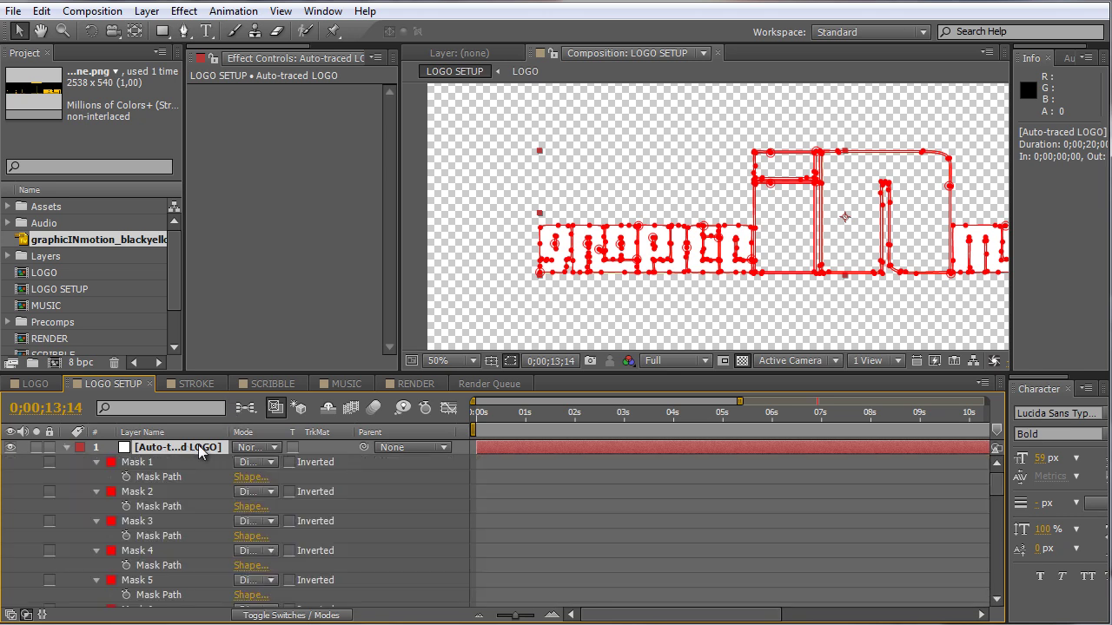
left_click(144, 466)
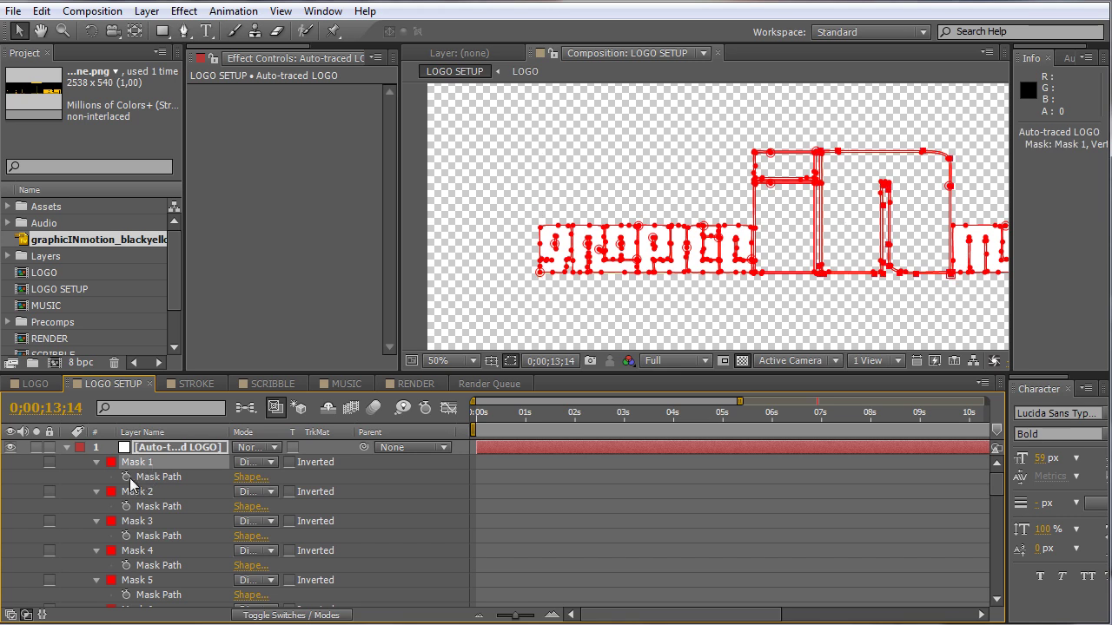
scroll(130, 482, "down", 15)
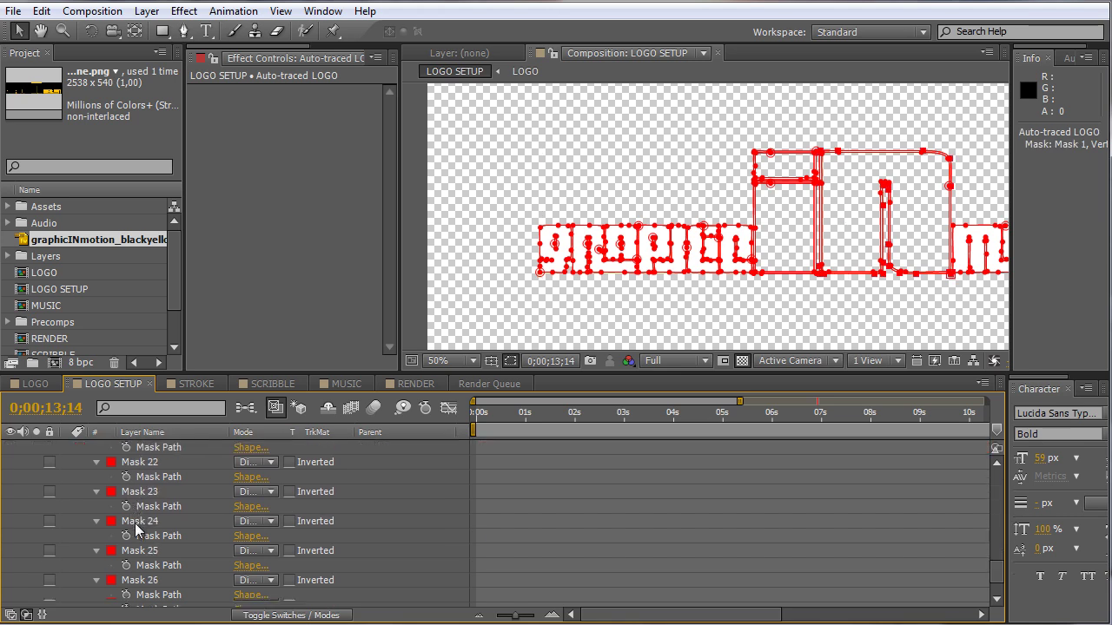
left_click(150, 570, "shift")
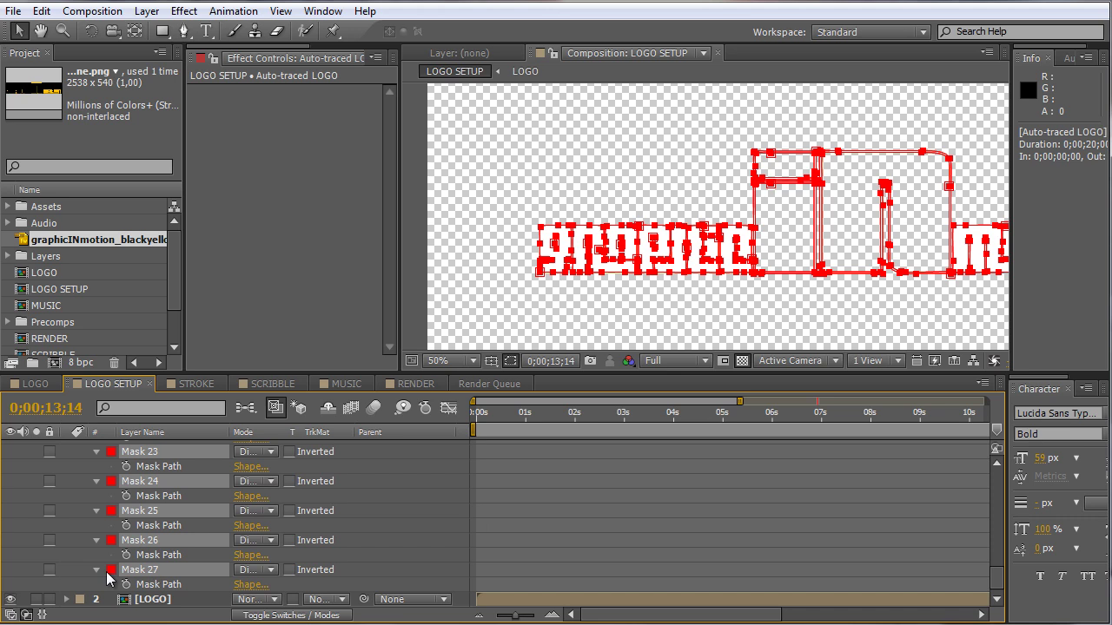
left_click(96, 571)
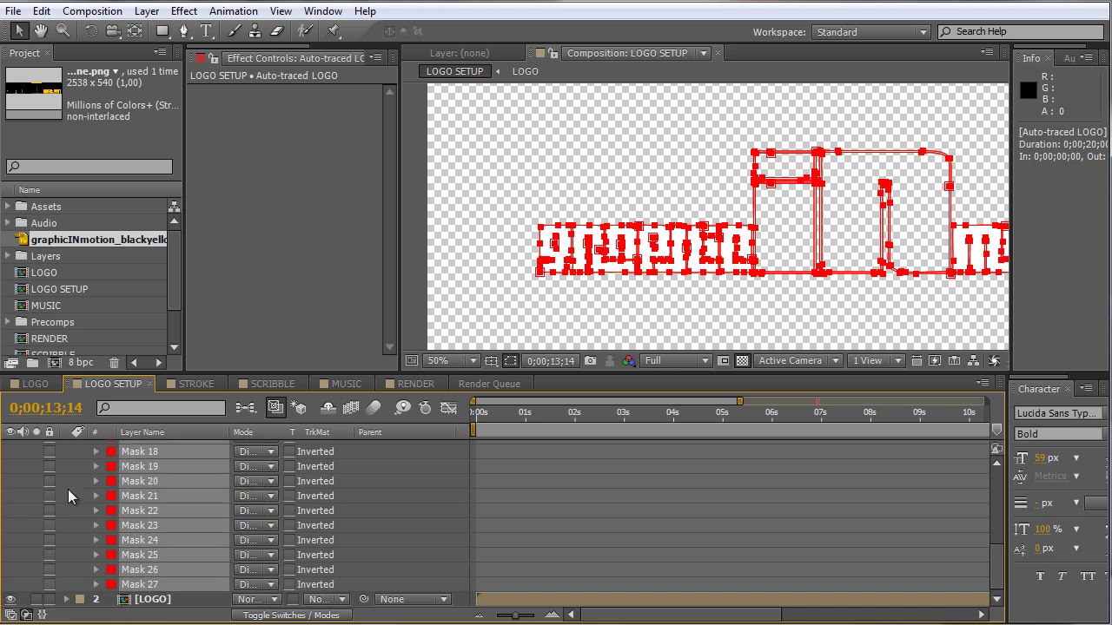
left_click(67, 486)
scroll(140, 513, "up", 10)
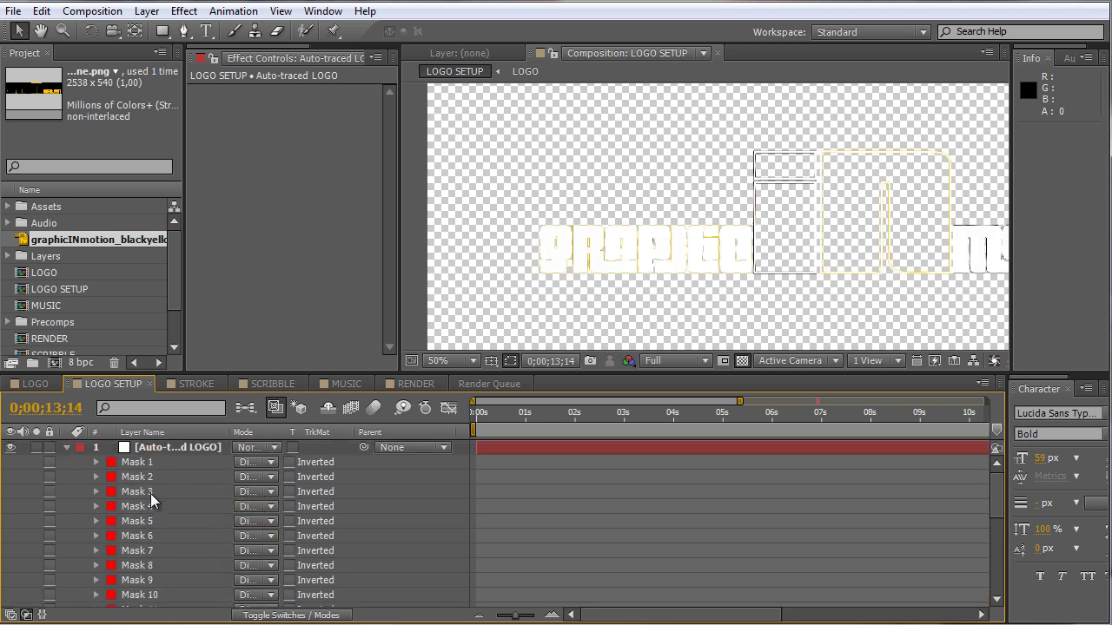
- Check one by one which parts of the logo Mask 1 through Mask 6 outline
left_click(165, 448)
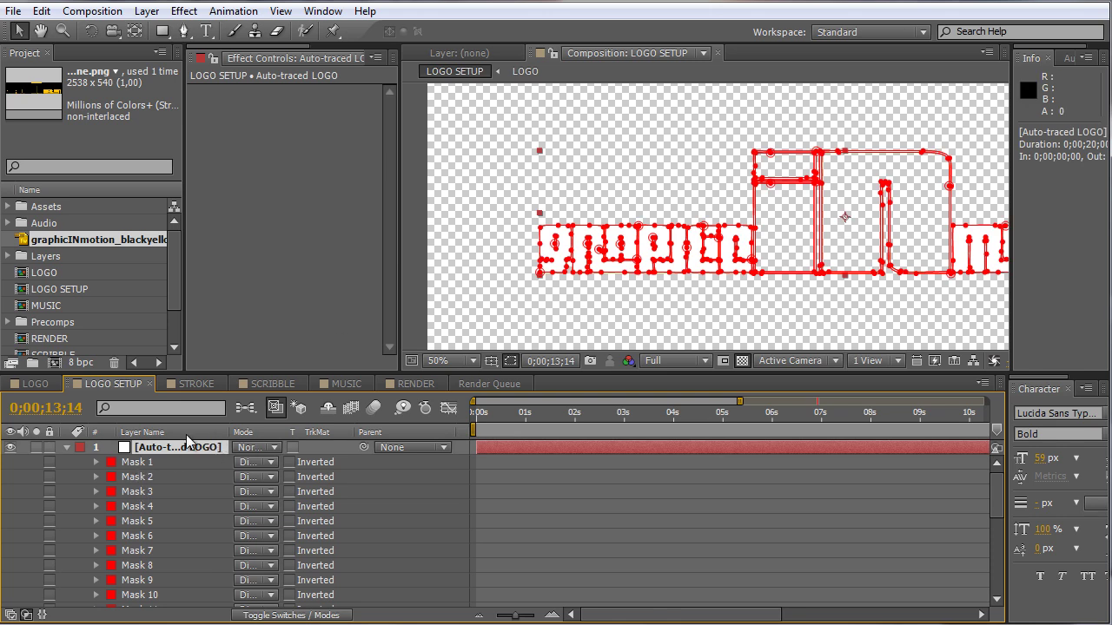
left_click(144, 466)
left_click(148, 478)
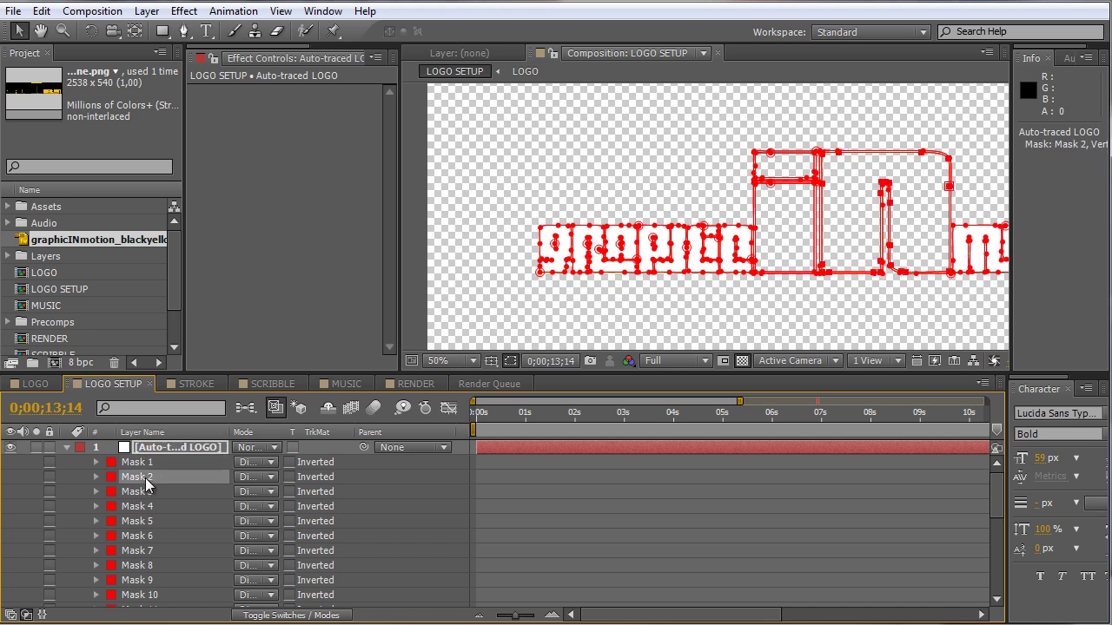
left_click(148, 493)
left_click(149, 509)
left_click(153, 522)
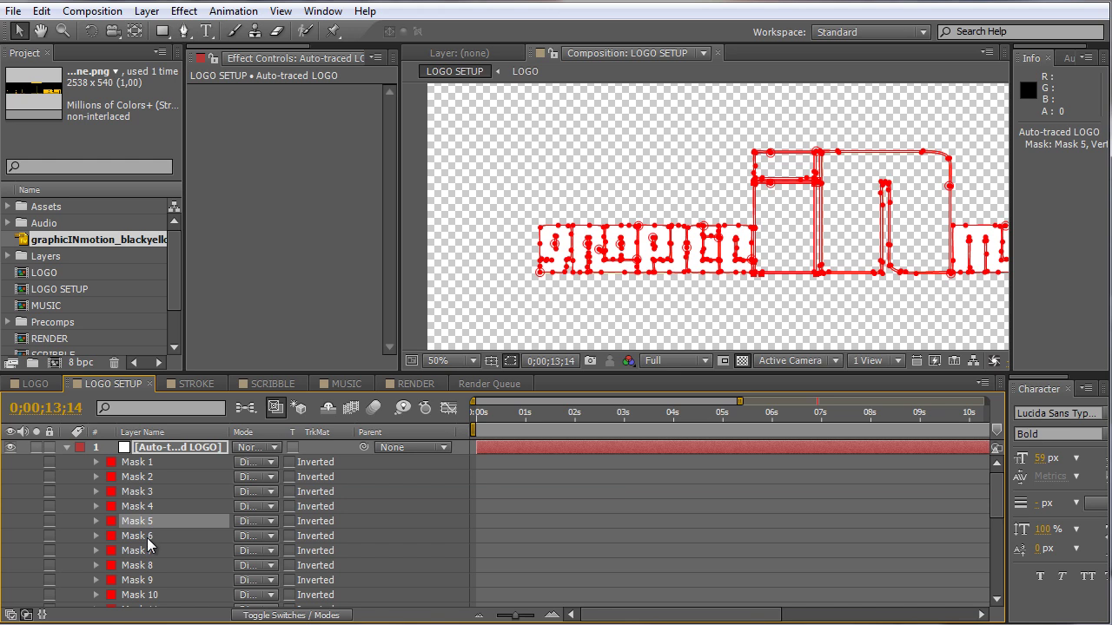
left_click(153, 537)
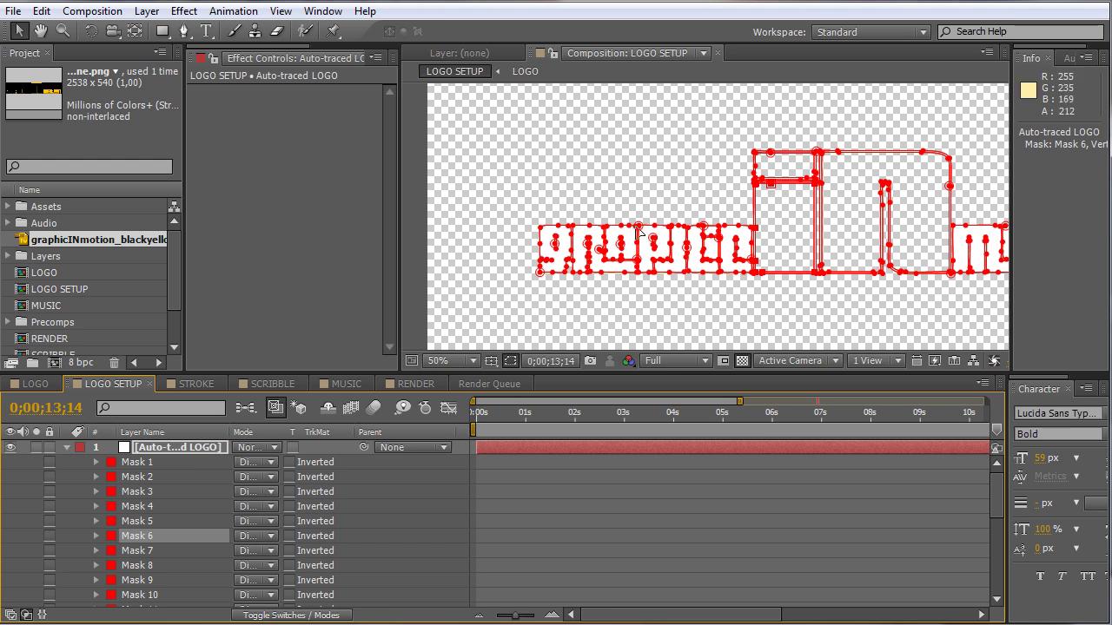
- Select the masks outlining the word "graphic" (Mask 7 through 16, 25 and 26) and move them above Mask 1 in the mask order
left_click(476, 282)
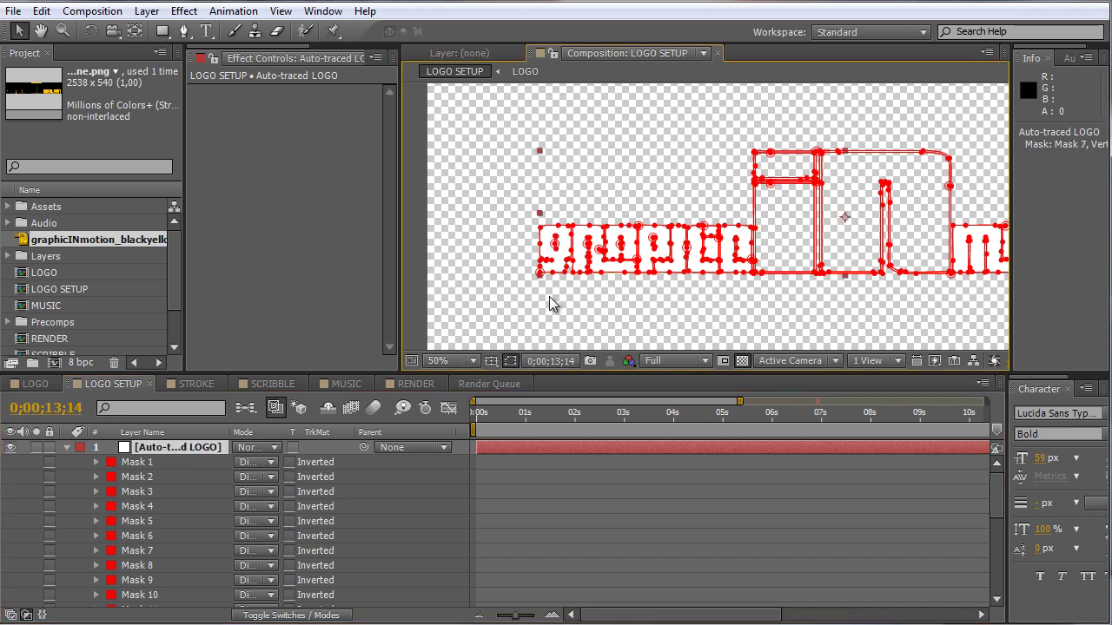
left_click(539, 237)
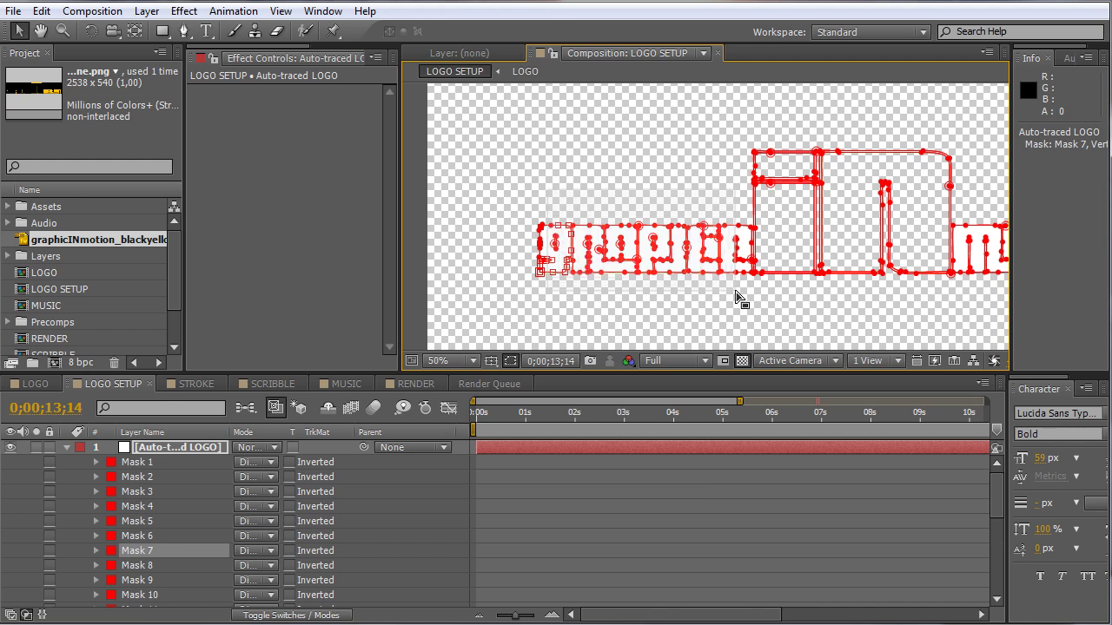
left_click_drag(751, 298, 746, 298)
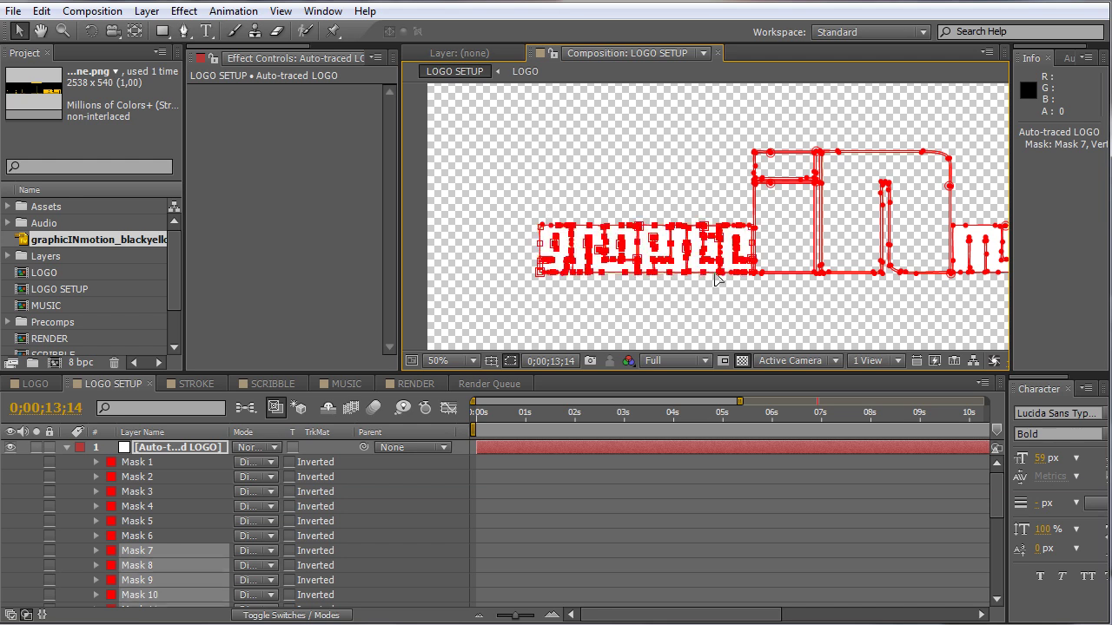
scroll(172, 477, "down", 5)
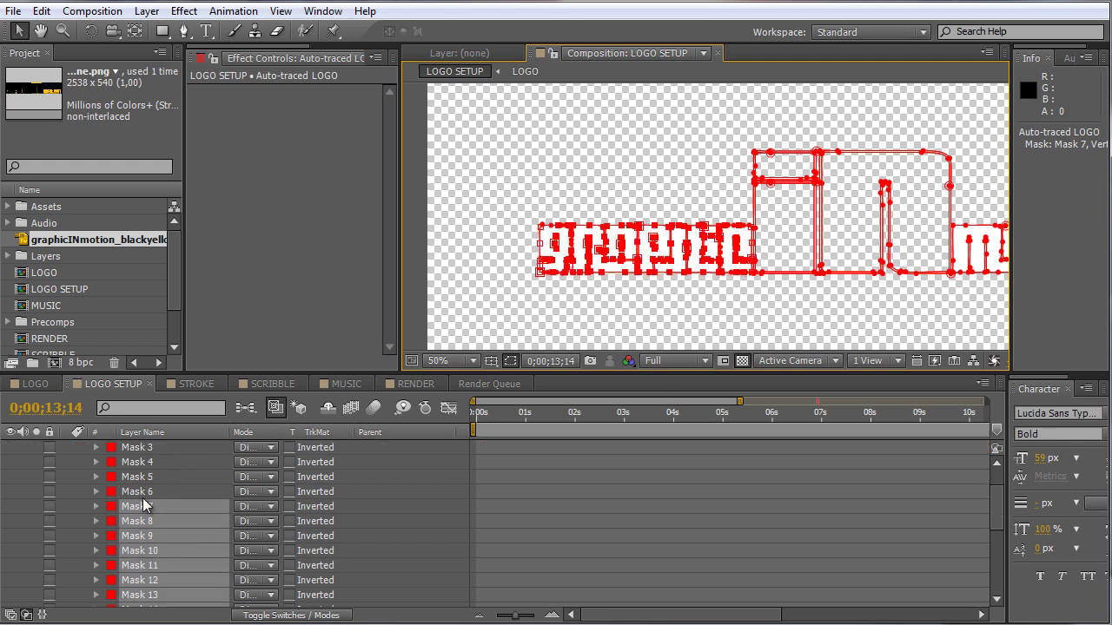
left_click(149, 556, "shift")
scroll(149, 555, "down", 3)
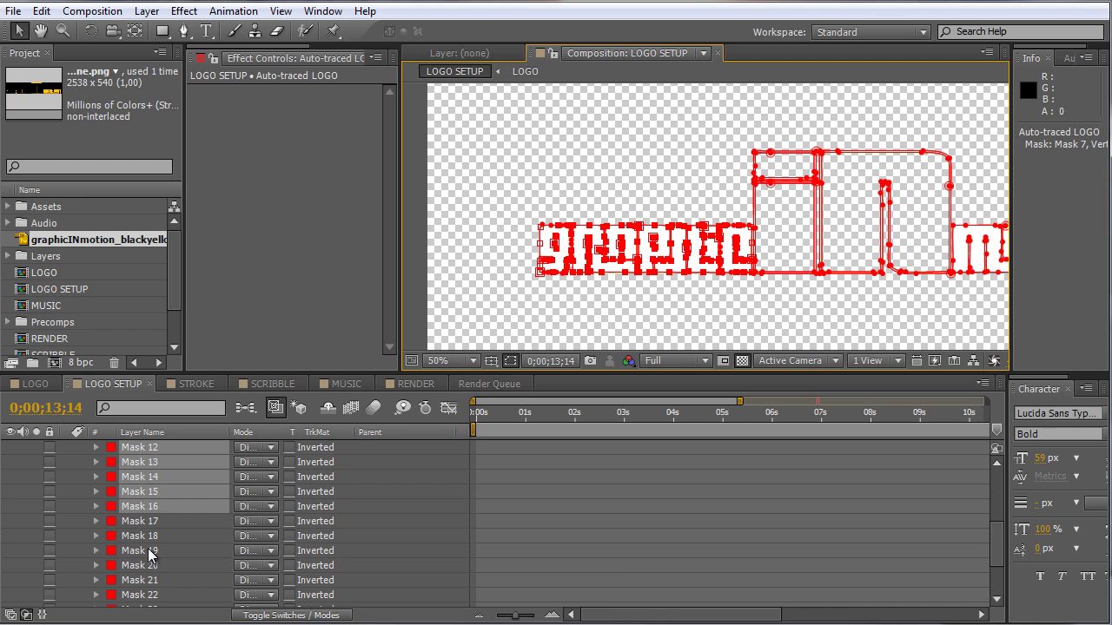
left_click(149, 556)
left_click(156, 570, "shift")
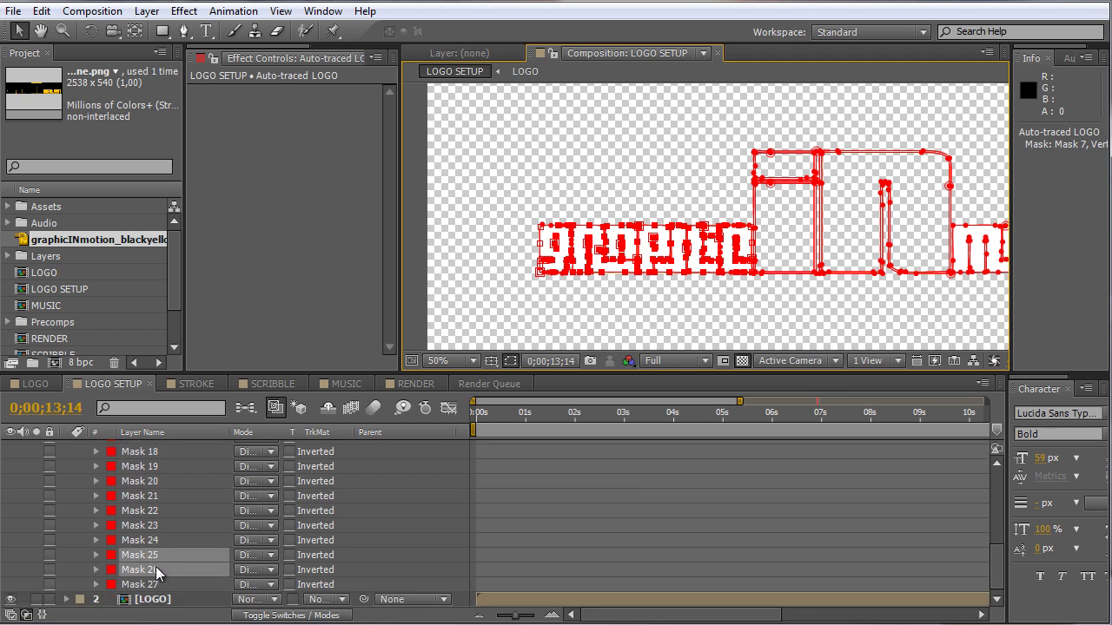
scroll(156, 555, "up", 5)
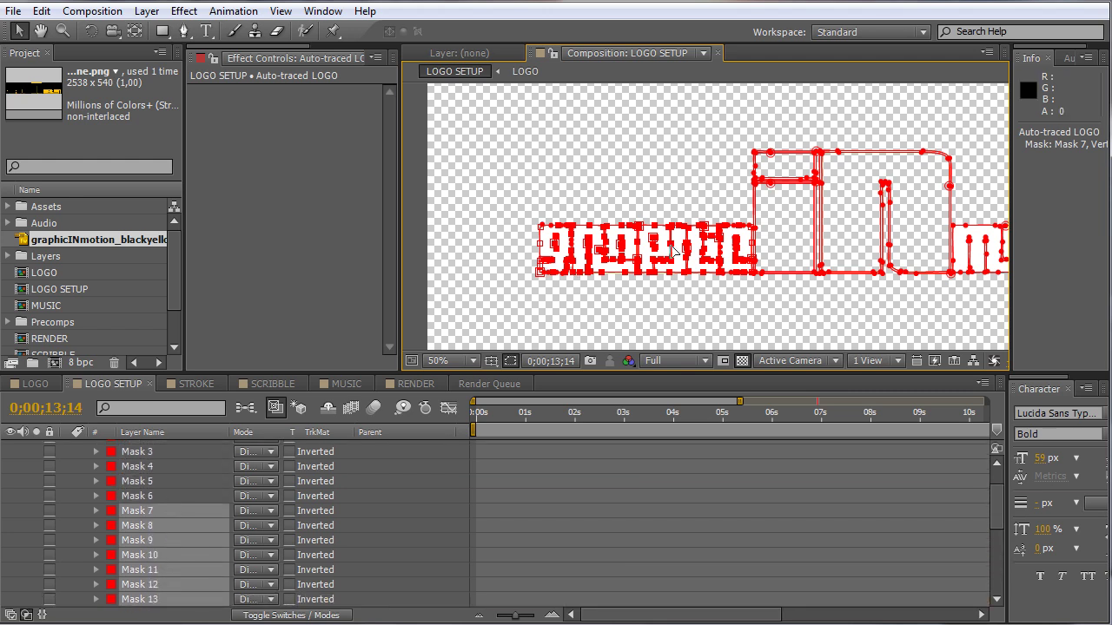
scroll(120, 529, "up", 3)
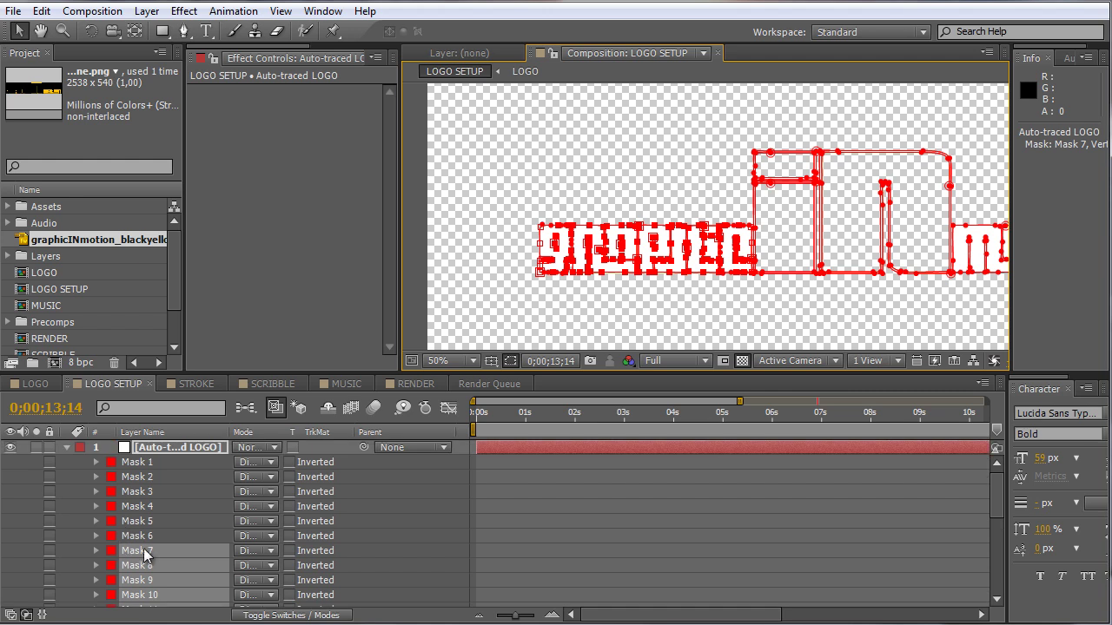
left_click_drag(145, 556, 154, 464)
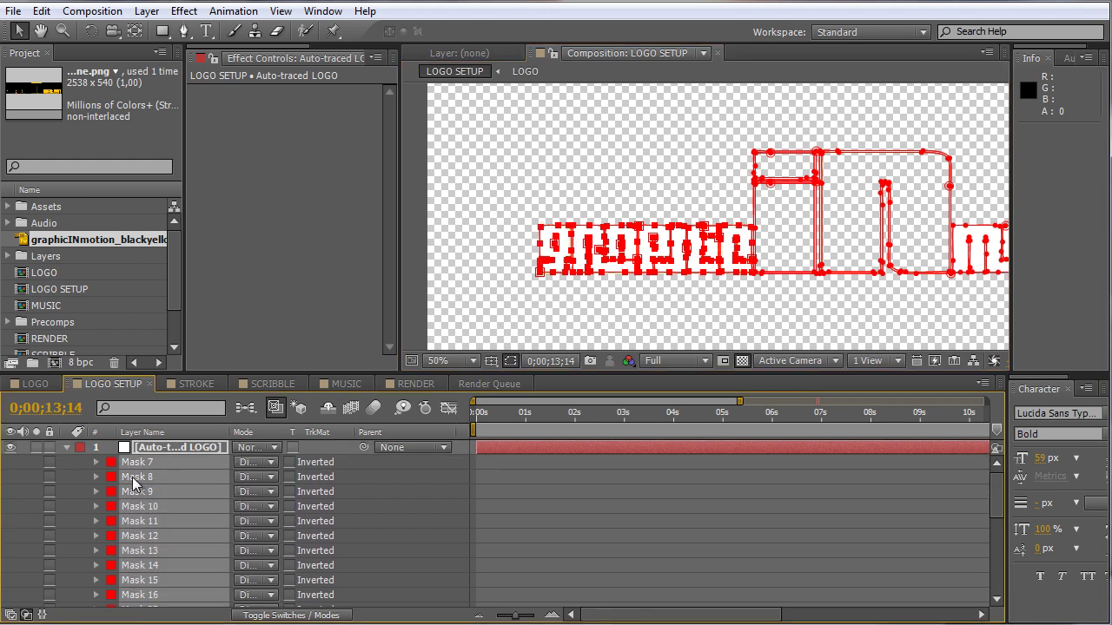
- Select the masks forming the large "IN" and check their place in the mask order after Mask 26
left_click(753, 124)
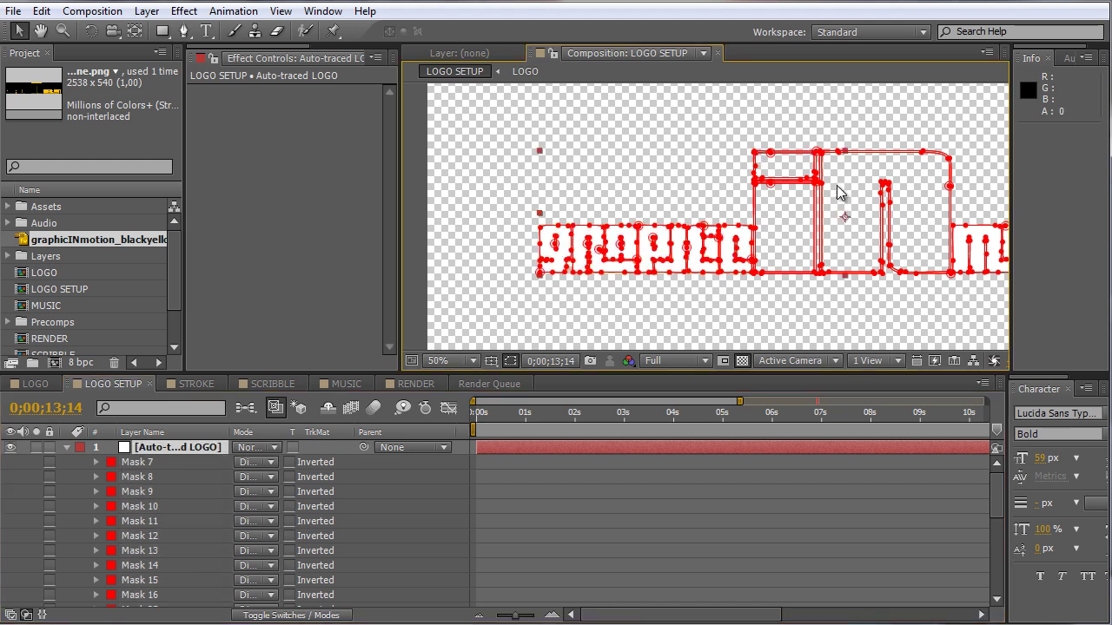
left_click(764, 156)
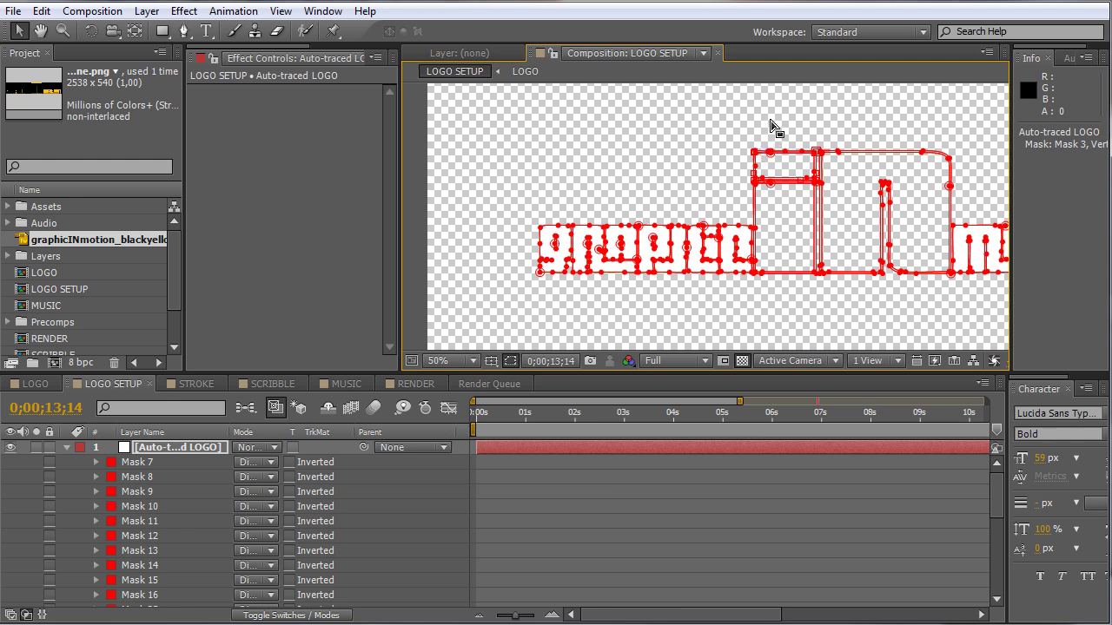
left_click_drag(769, 125, 946, 311)
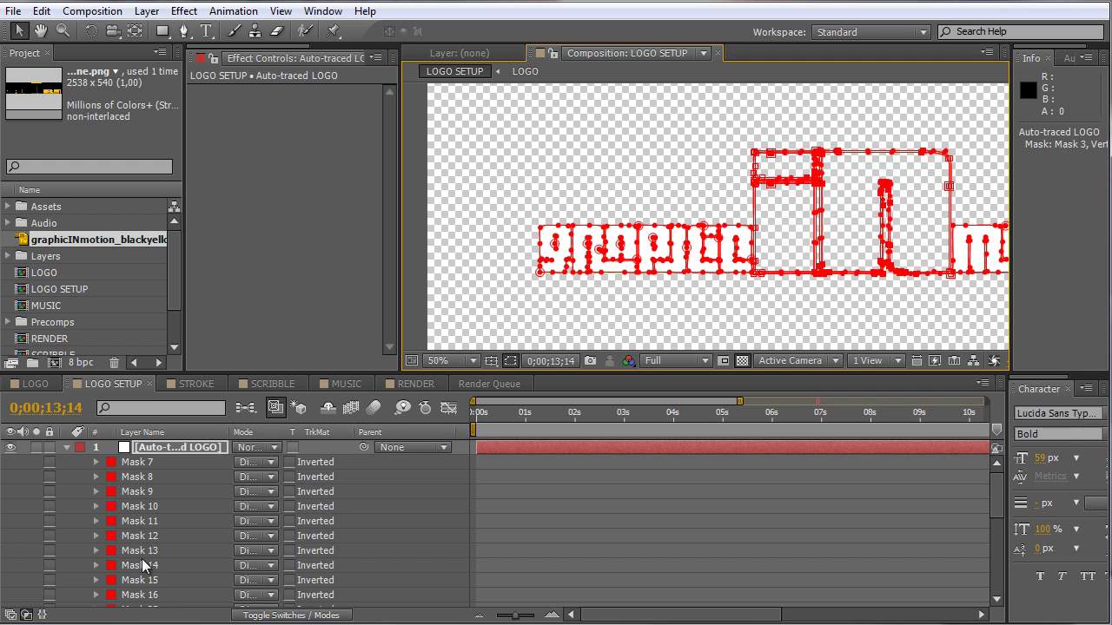
scroll(146, 537, "down", 3)
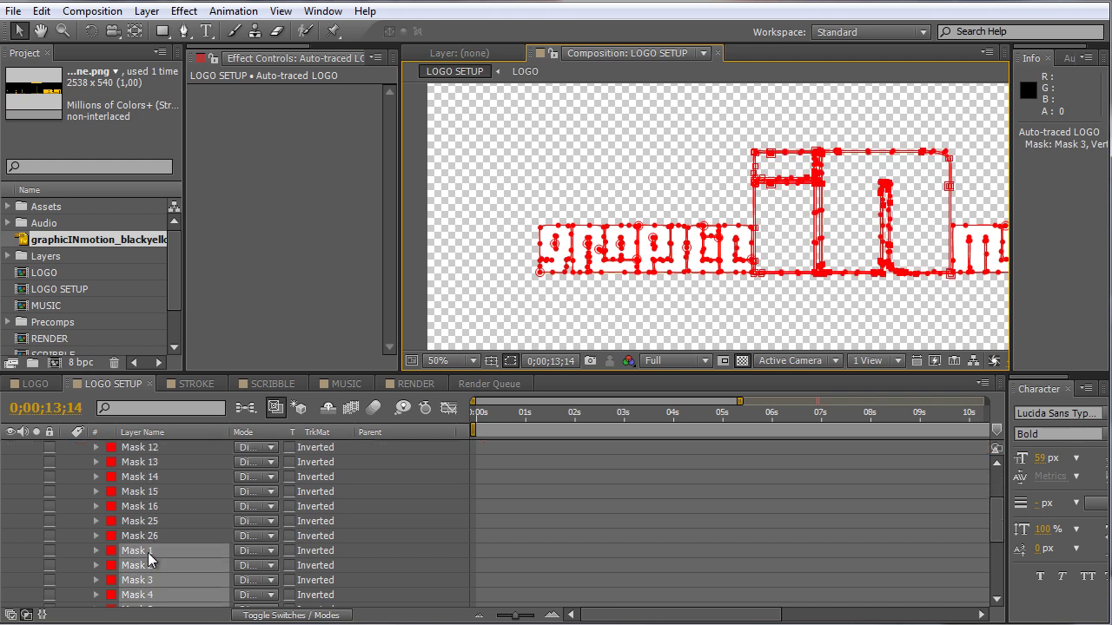
scroll(152, 560, "down", 1)
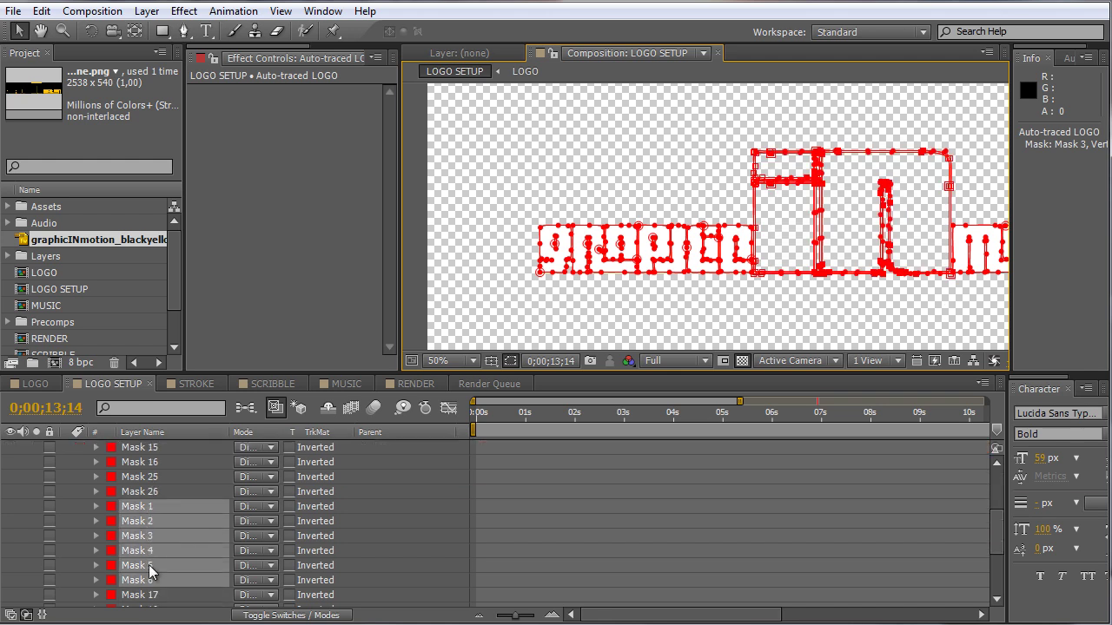
scroll(153, 521, "up", 1)
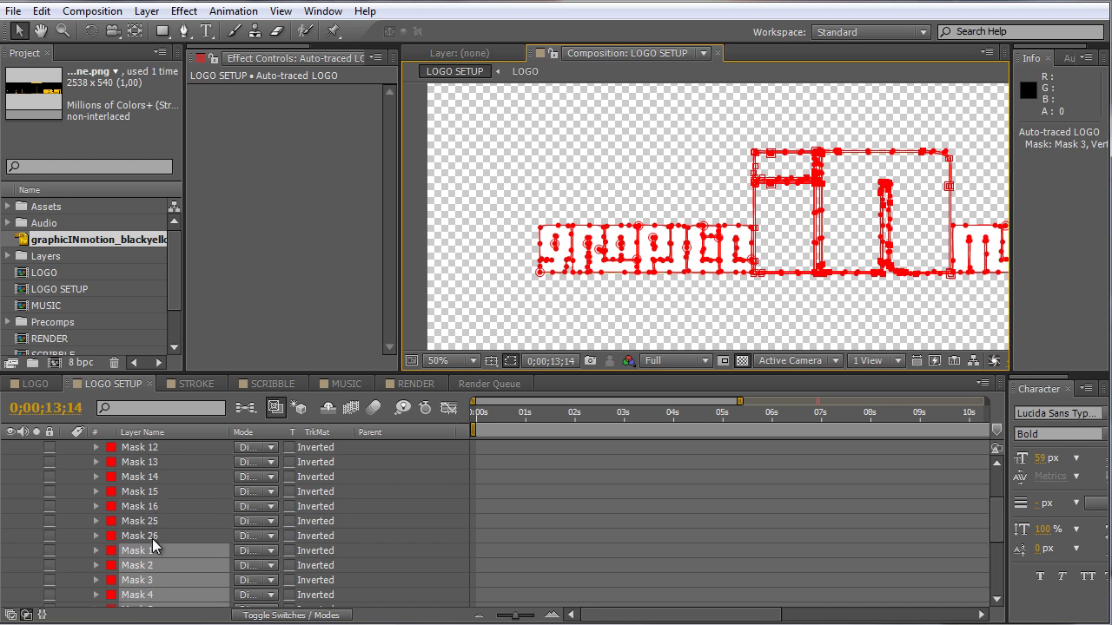
left_click(139, 536)
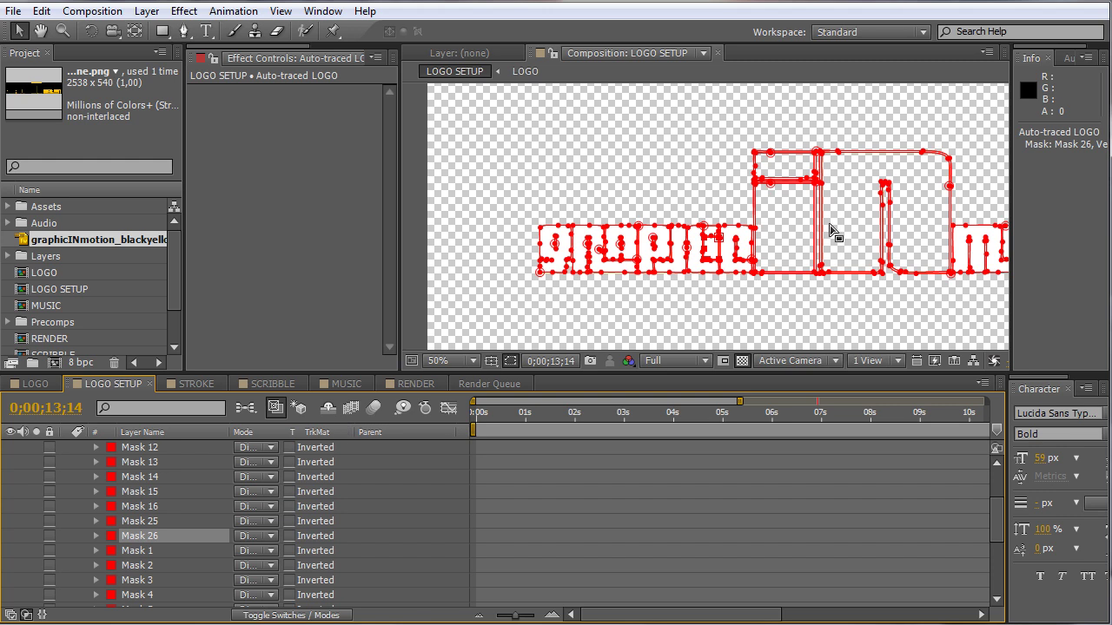
- Select the masks forming the word "motion" and check that they follow Mask 6 in the mask order
key("h")
left_click_drag(846, 304, 598, 269)
key("v")
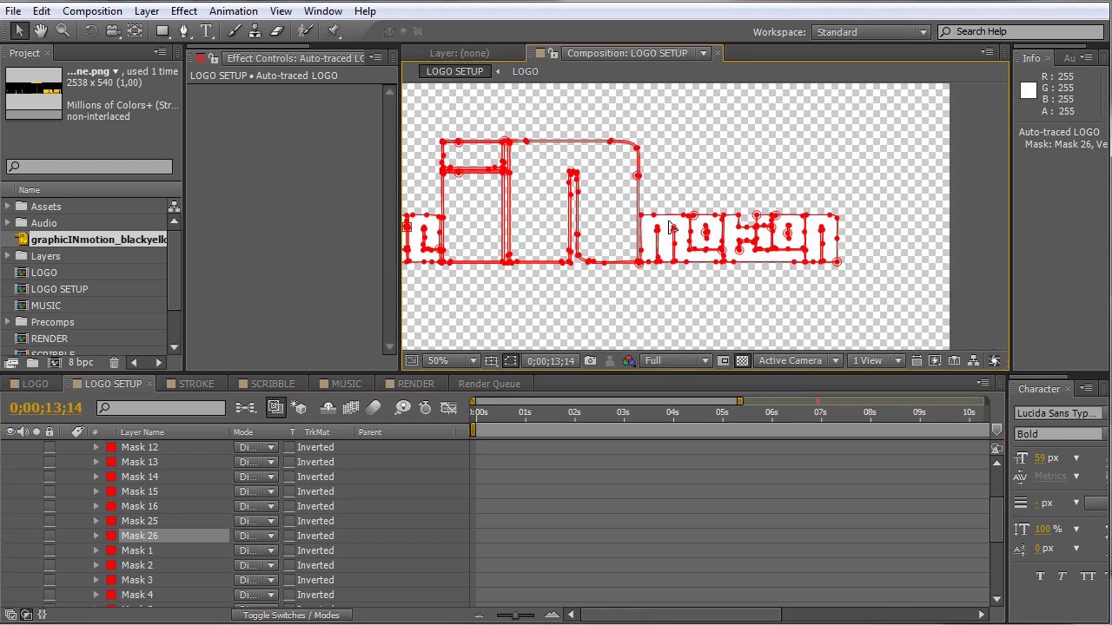
left_click(669, 219)
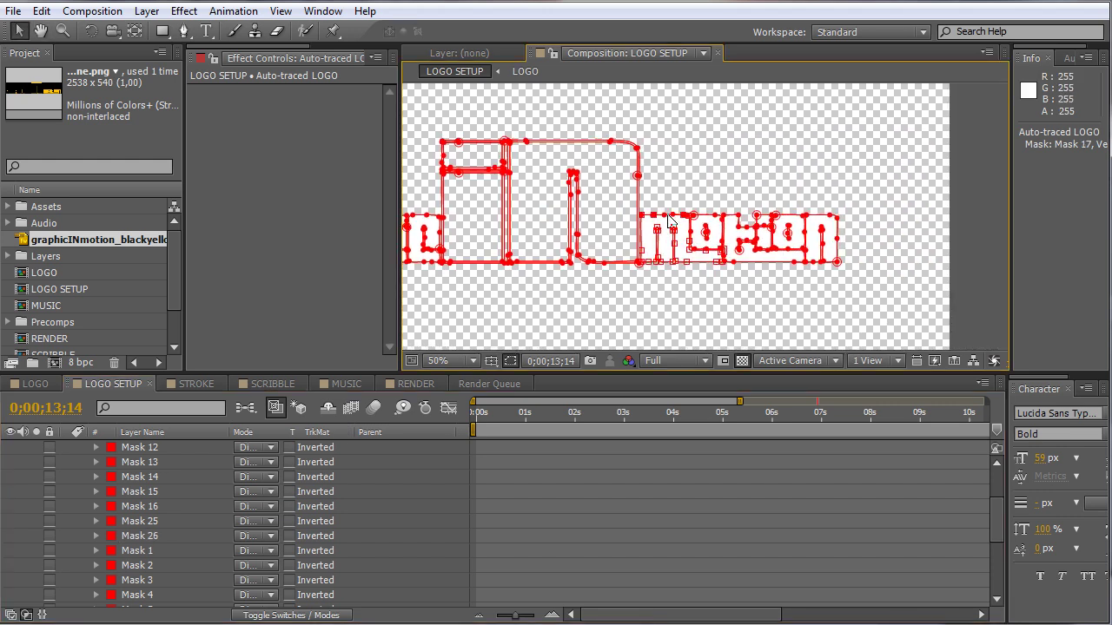
left_click_drag(655, 184, 854, 311)
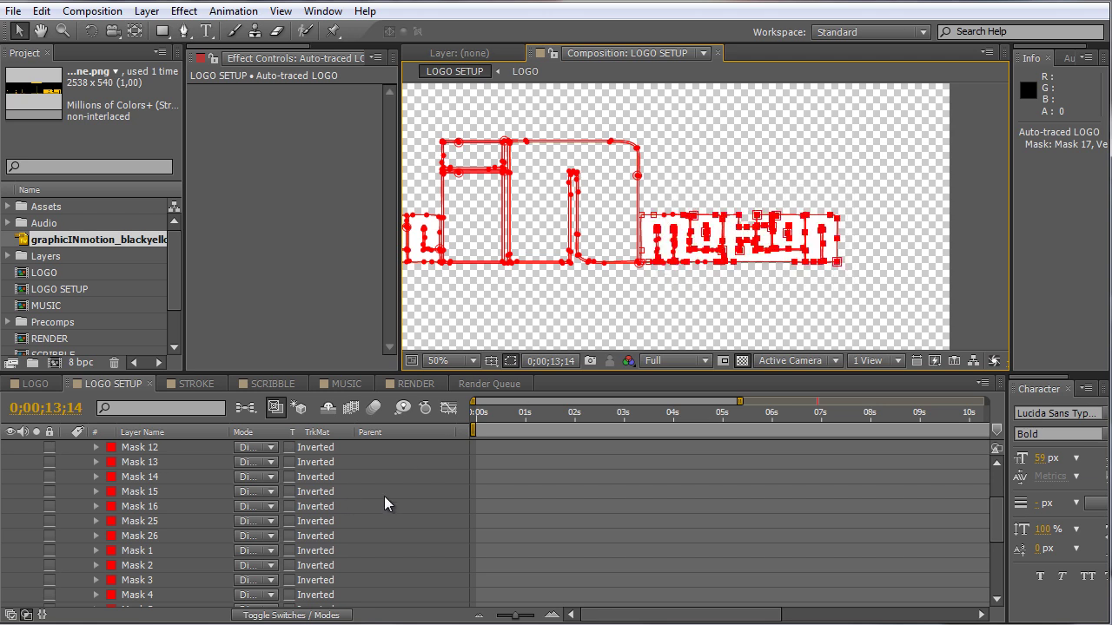
scroll(296, 521, "down", 5)
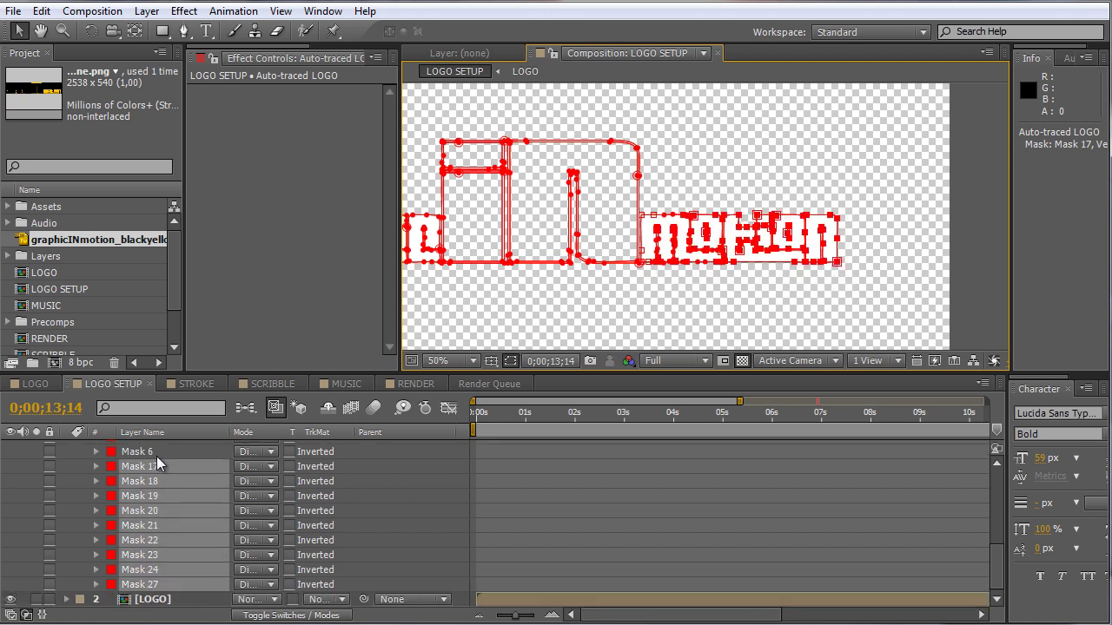
scroll(156, 459, "up", 2)
scroll(153, 552, "up", 5)
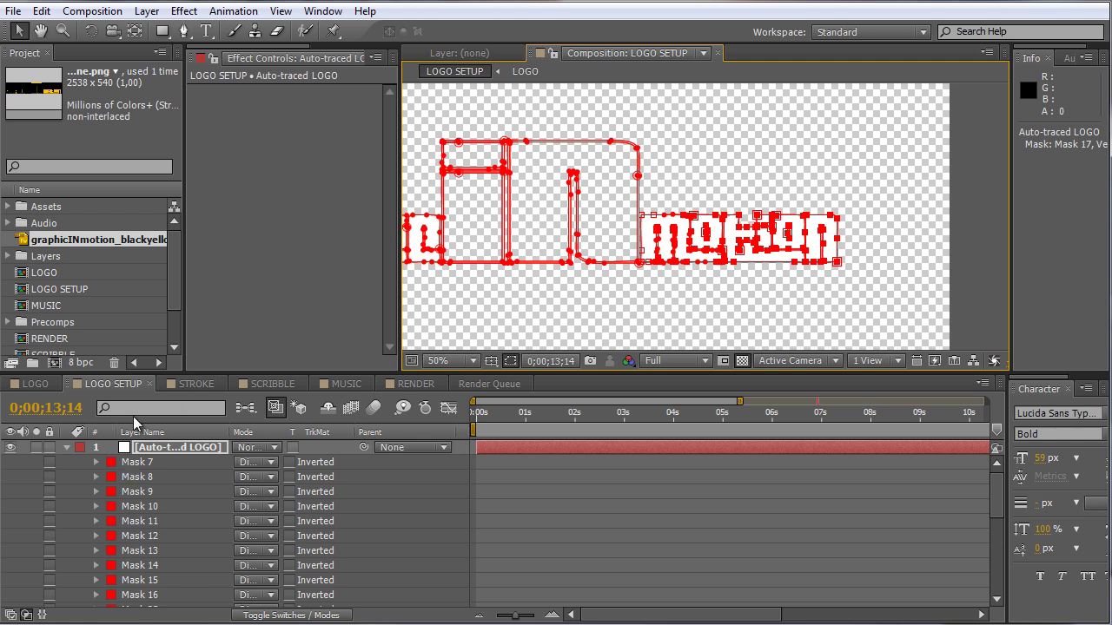
- Copy all masks of the auto-traced layer, from Mask 7 down to Mask 27, and collapse the layer
left_click(144, 465)
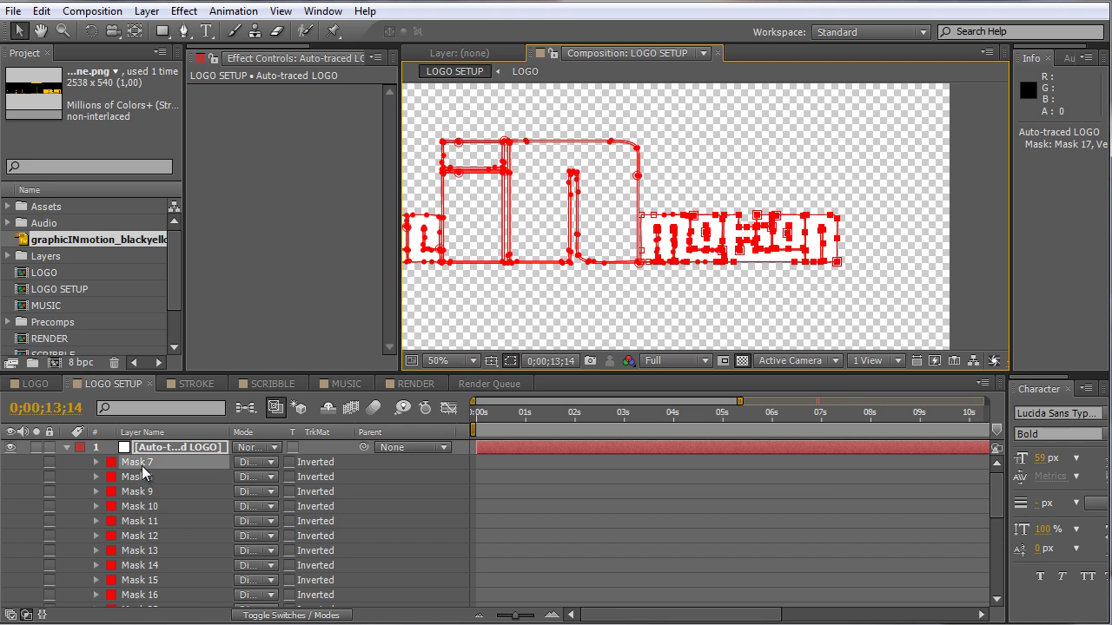
scroll(145, 469, "down", 5)
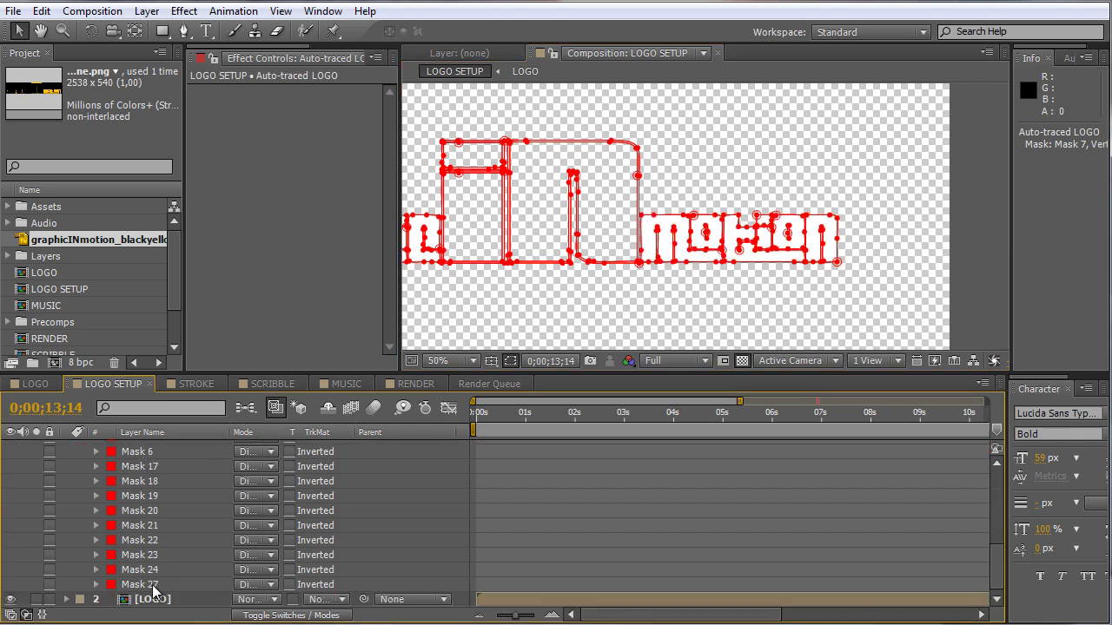
left_click(153, 584, "shift")
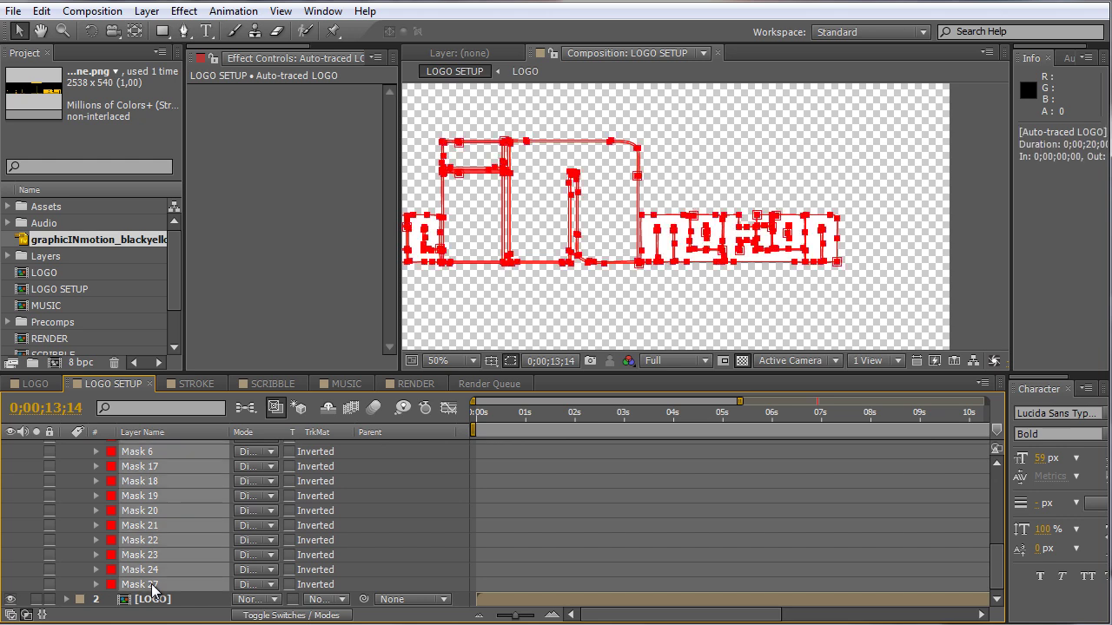
left_click(40, 11)
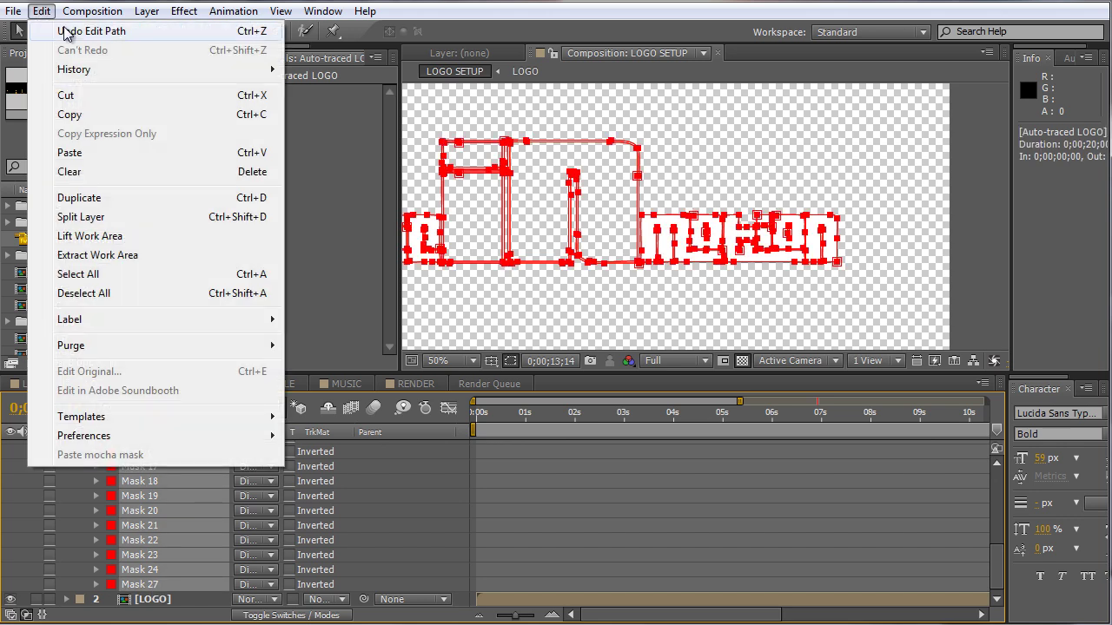
left_click(85, 121)
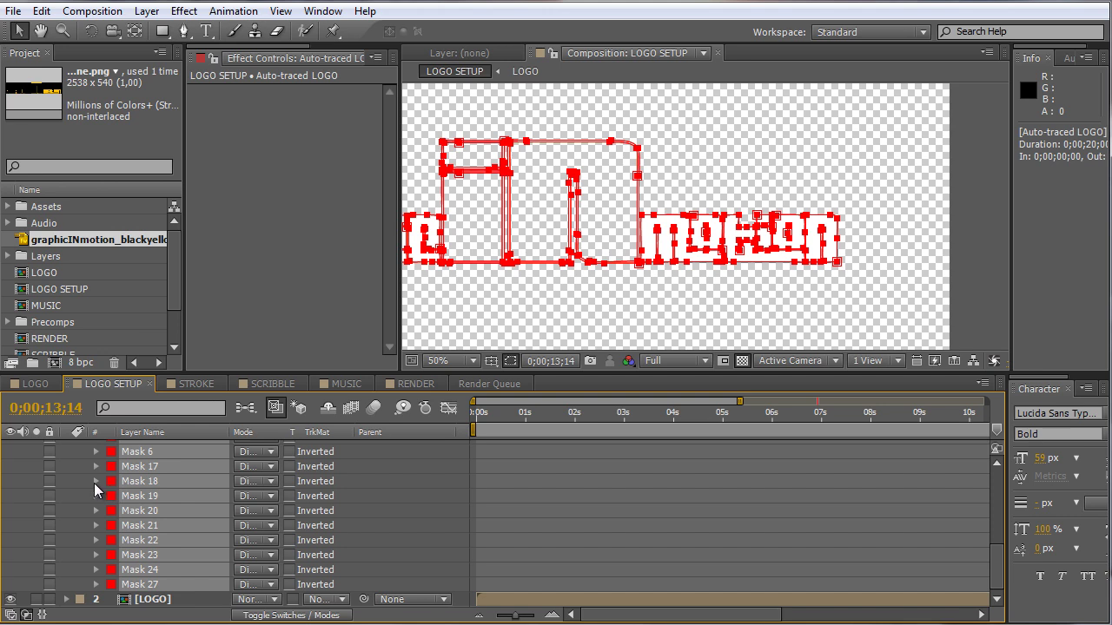
scroll(95, 491, "up", 5)
left_click(67, 447)
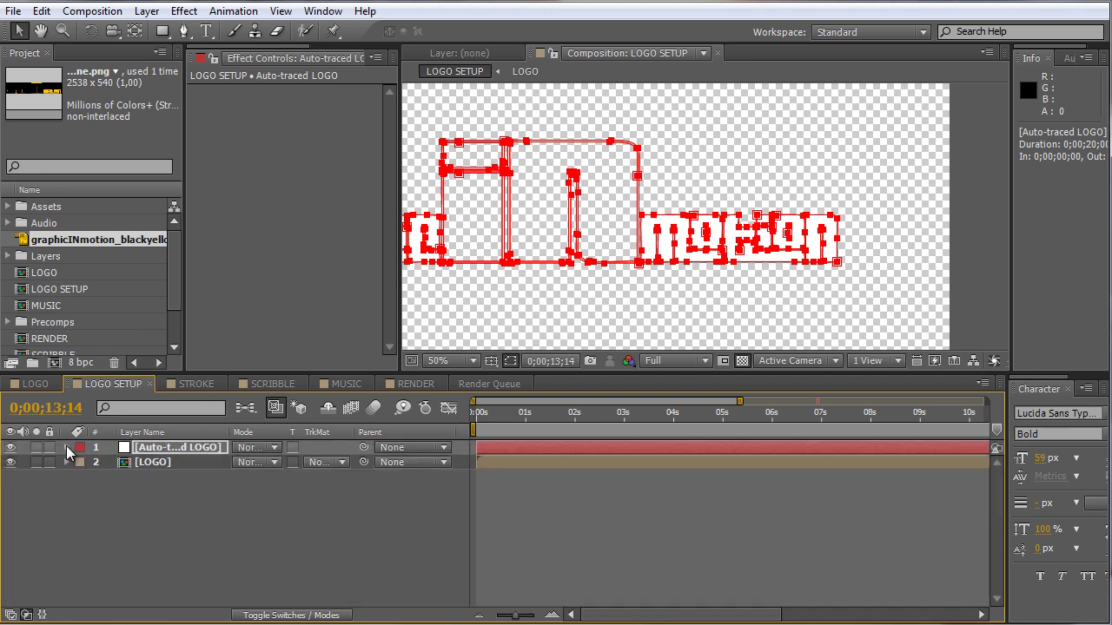
- Open the STROKE composition and move the current time to 0;00;04;16 to preview the stroke animation
left_click(188, 384)
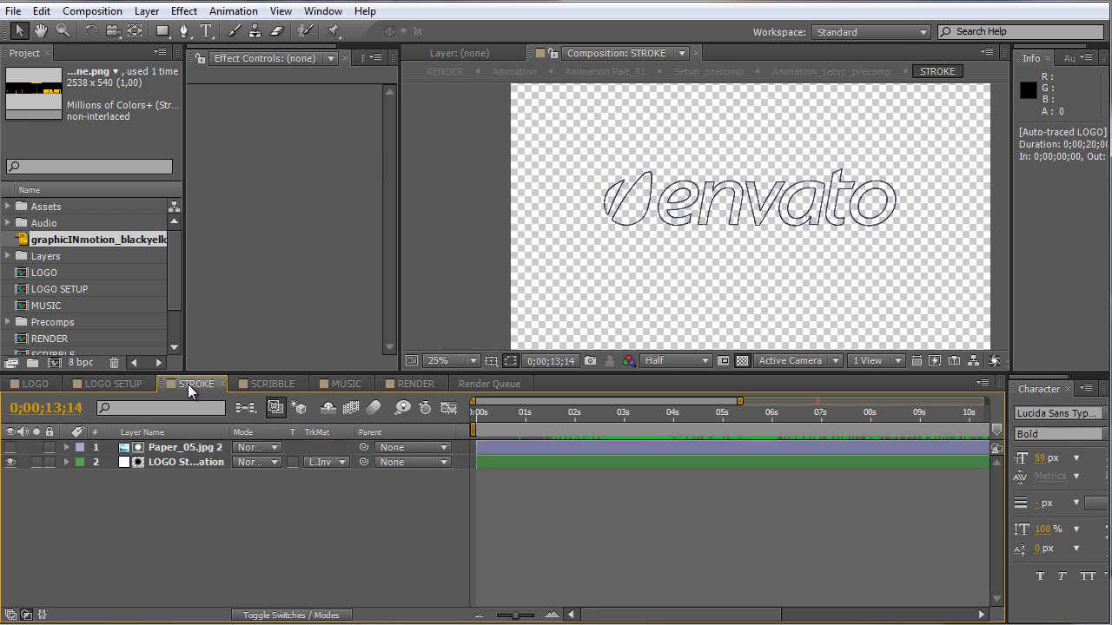
left_click(746, 418)
mouse_move(751, 415)
left_mouse_down()
mouse_move(518, 435)
mouse_move(915, 399)
mouse_move(699, 407)
left_mouse_up()
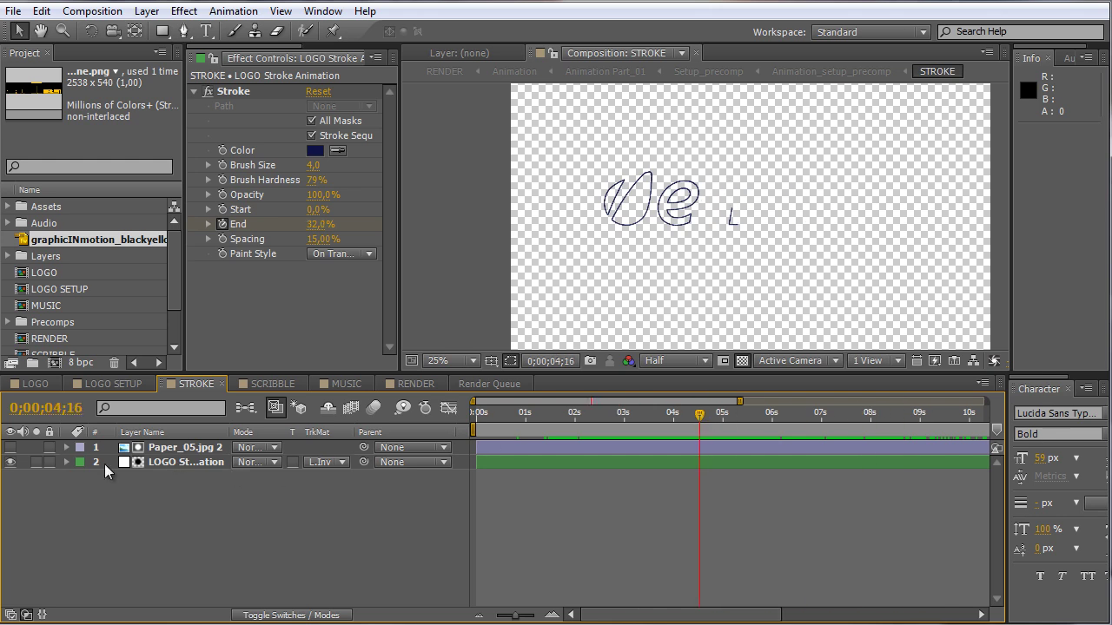
- Reveal the masks of the LOGO Stroke Animation layer and delete Mask 1 through Mask 11
left_click(174, 462)
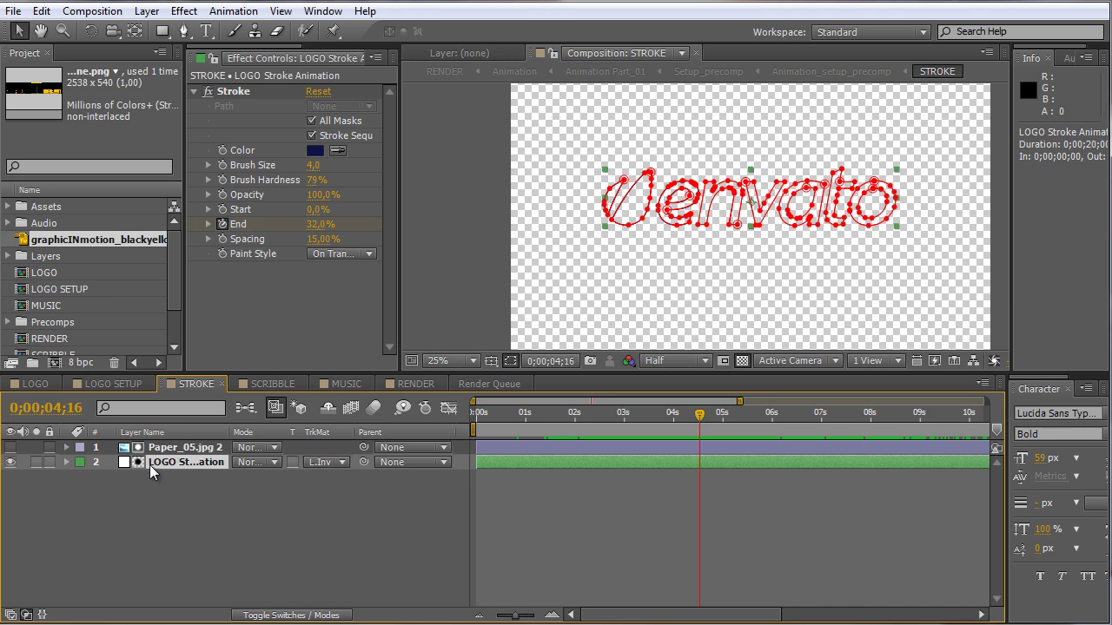
key("m")
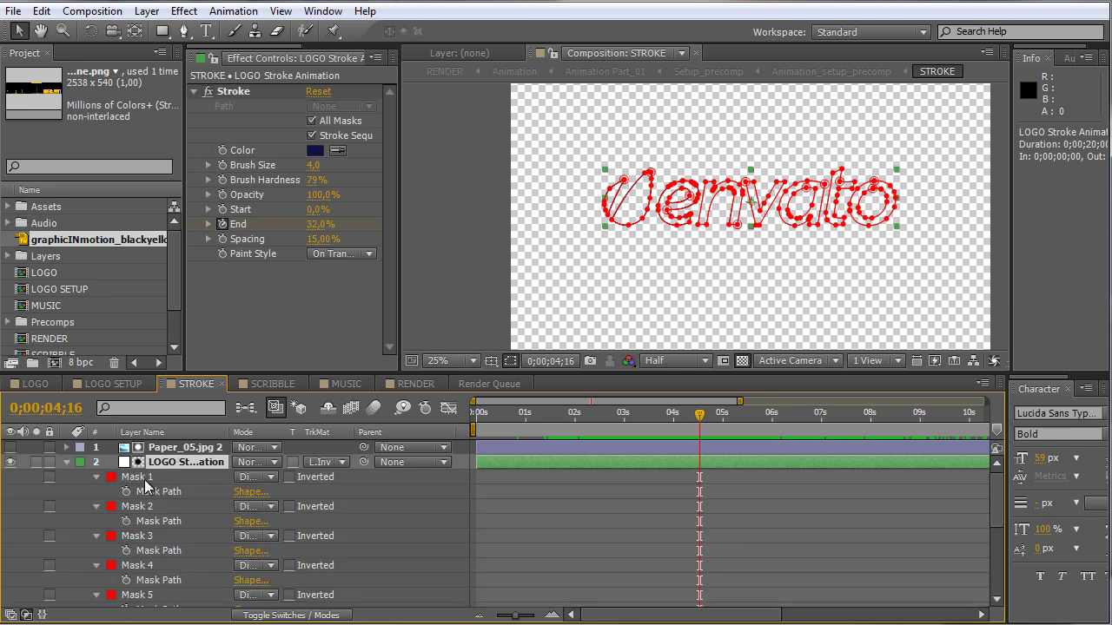
left_click(144, 479)
scroll(150, 504, "down", 5)
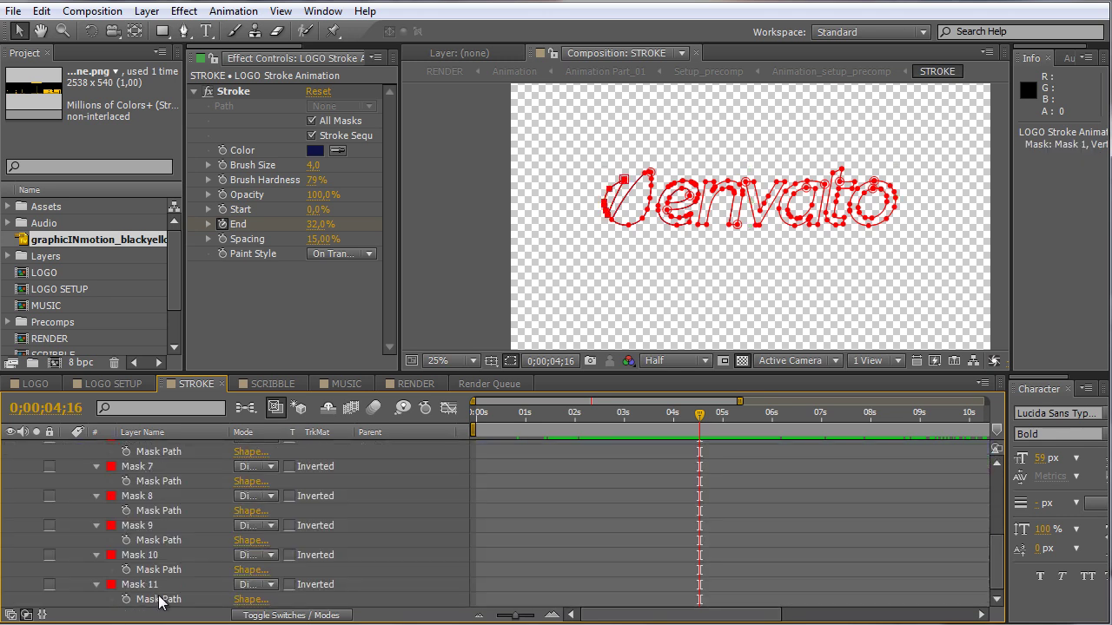
left_click(159, 601)
key("m")
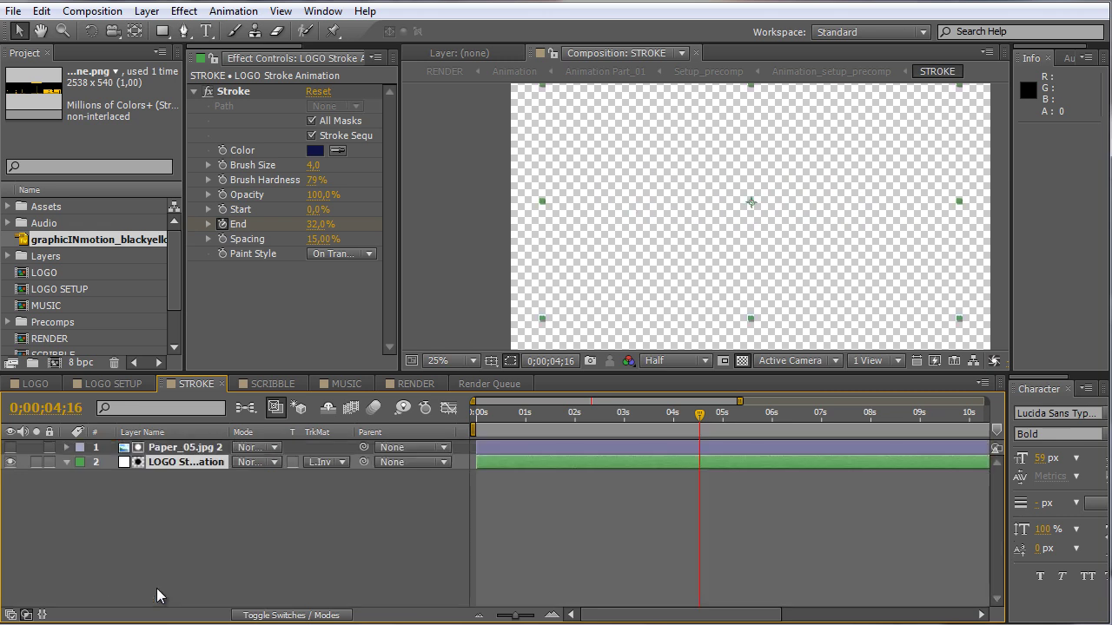
left_click(157, 594)
- Paste the copied logo masks into the LOGO Stroke Animation layer and deselect everything to check the drawn outline
left_click(176, 464)
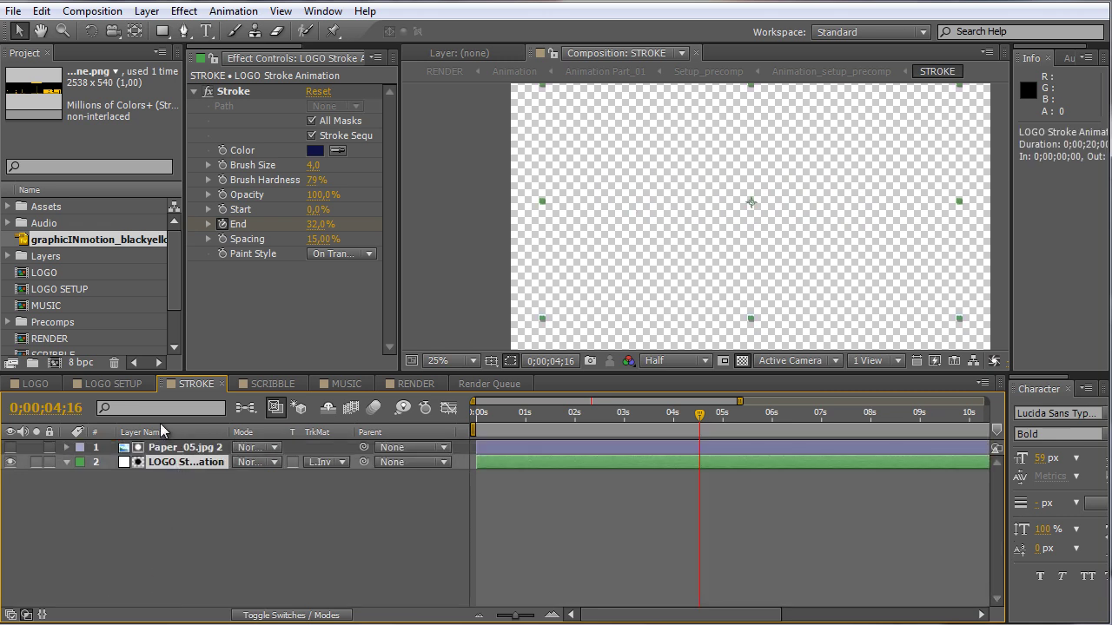
left_click(41, 10)
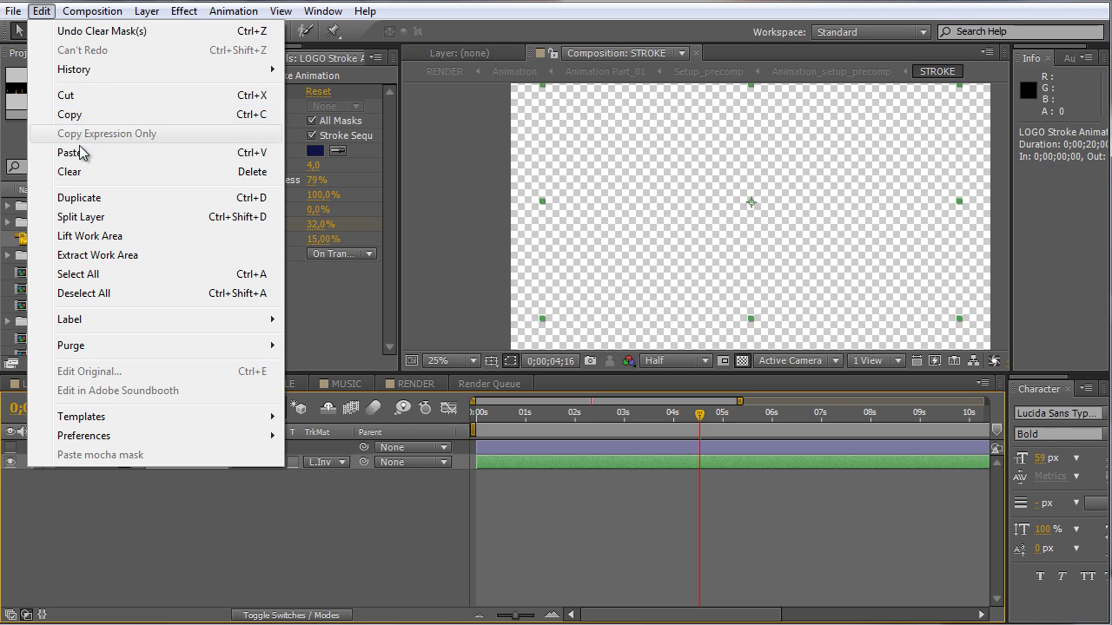
left_click(84, 154)
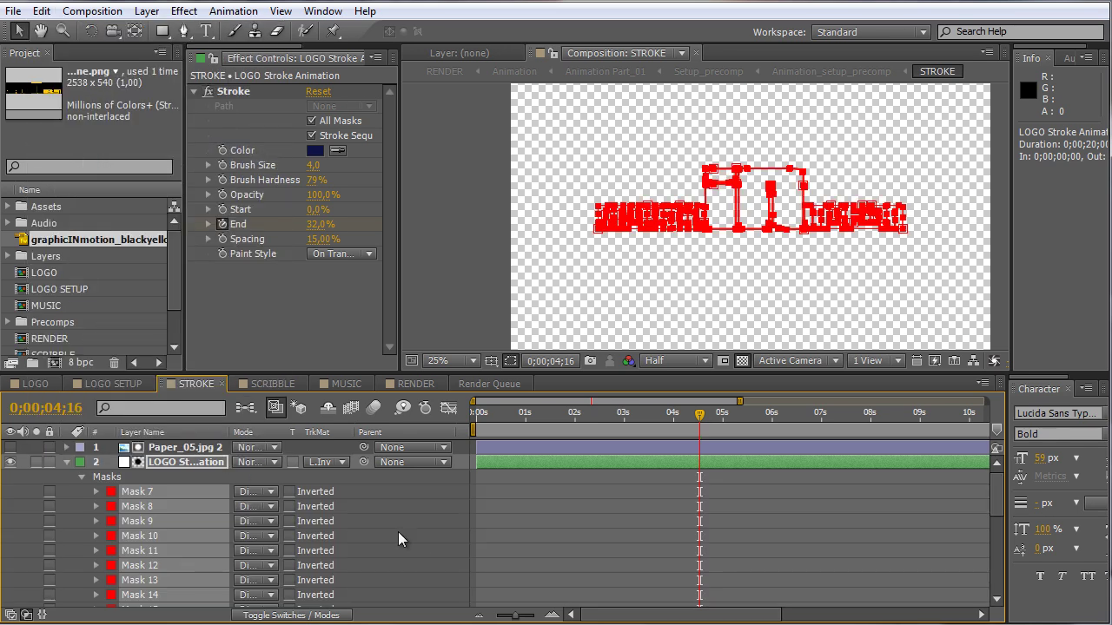
key("F2")
scroll(790, 235, "up", 4)
scroll(784, 236, "down", 2)
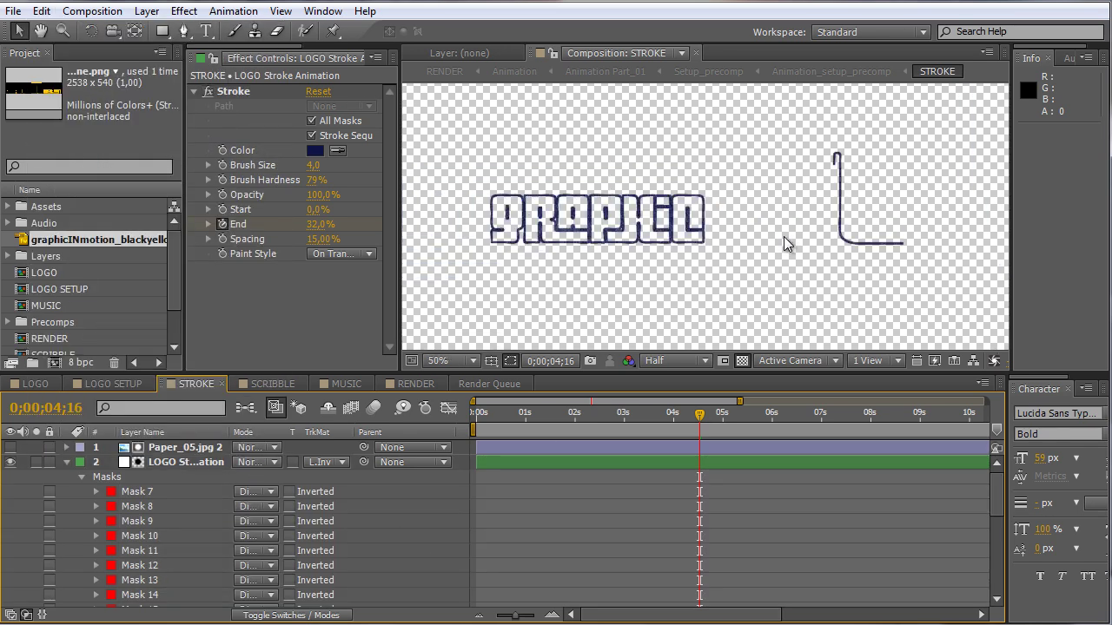
- Move the current time to 0;00;12;21 and set the Stroke effect's brush size to 3 on the LOGO Stroke Animation layer
mouse_move(704, 413)
left_mouse_down()
mouse_move(536, 432)
mouse_move(1059, 425)
mouse_move(624, 431)
left_mouse_up()
key("period")
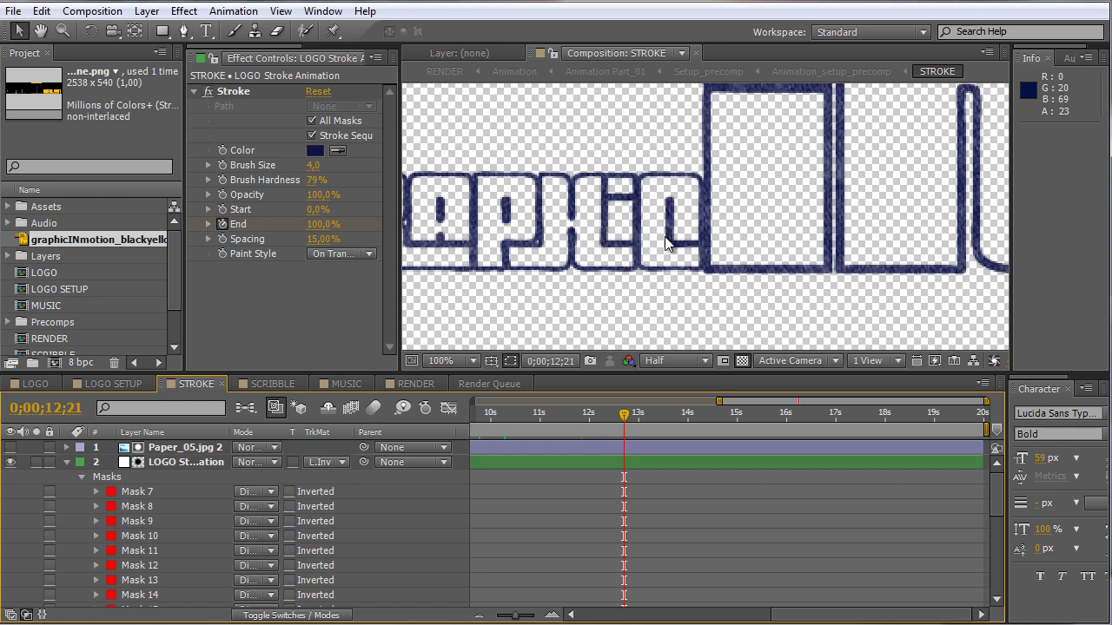
left_click(158, 462)
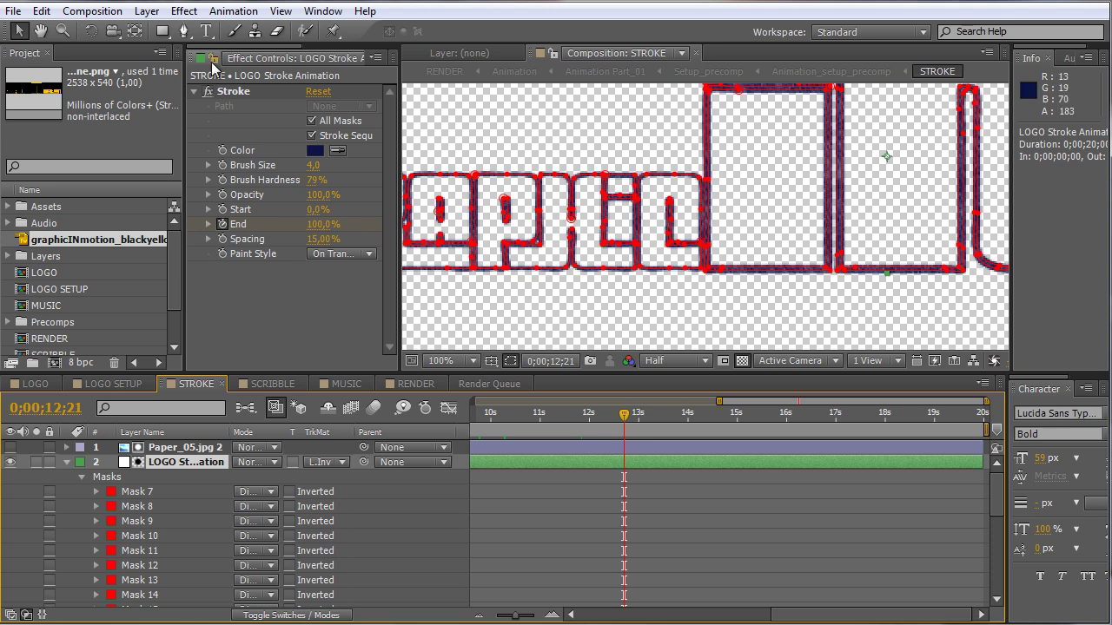
left_click(314, 165)
type("3")
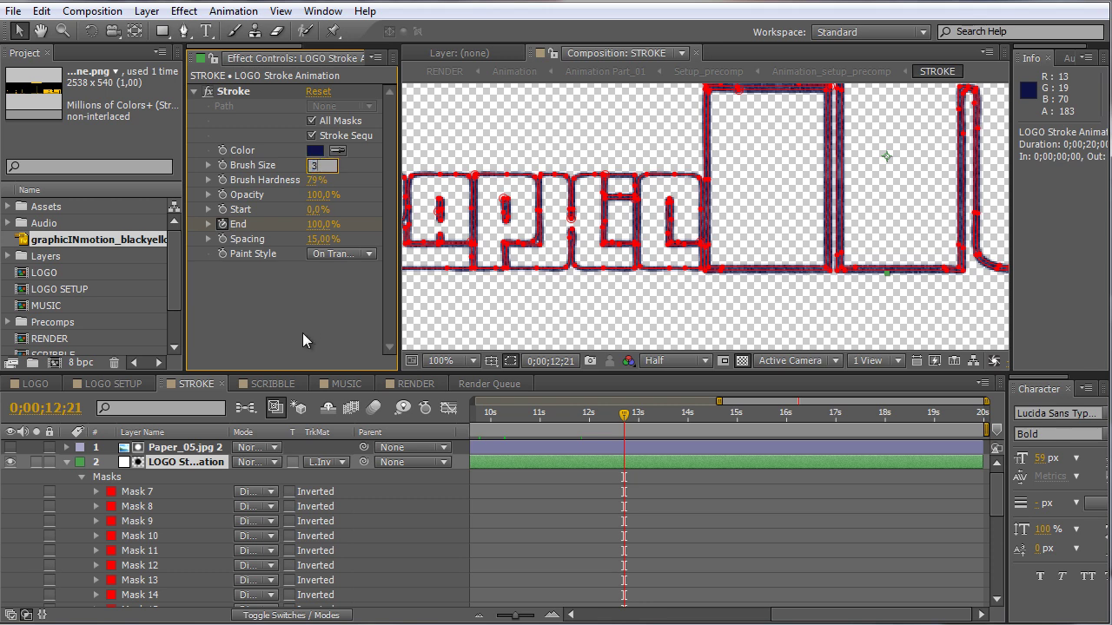
key("Return")
left_click(760, 559)
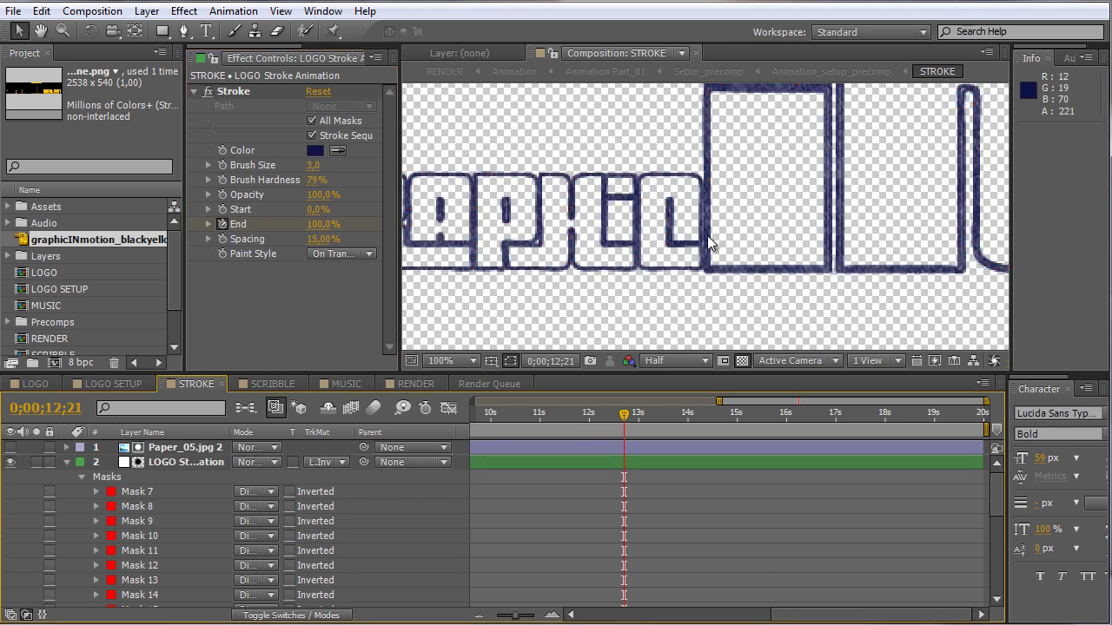
- Try a Stroke brush size of 2 on the LOGO Stroke Animation layer
left_click(180, 460)
left_click(313, 165)
type("2")
key("Return")
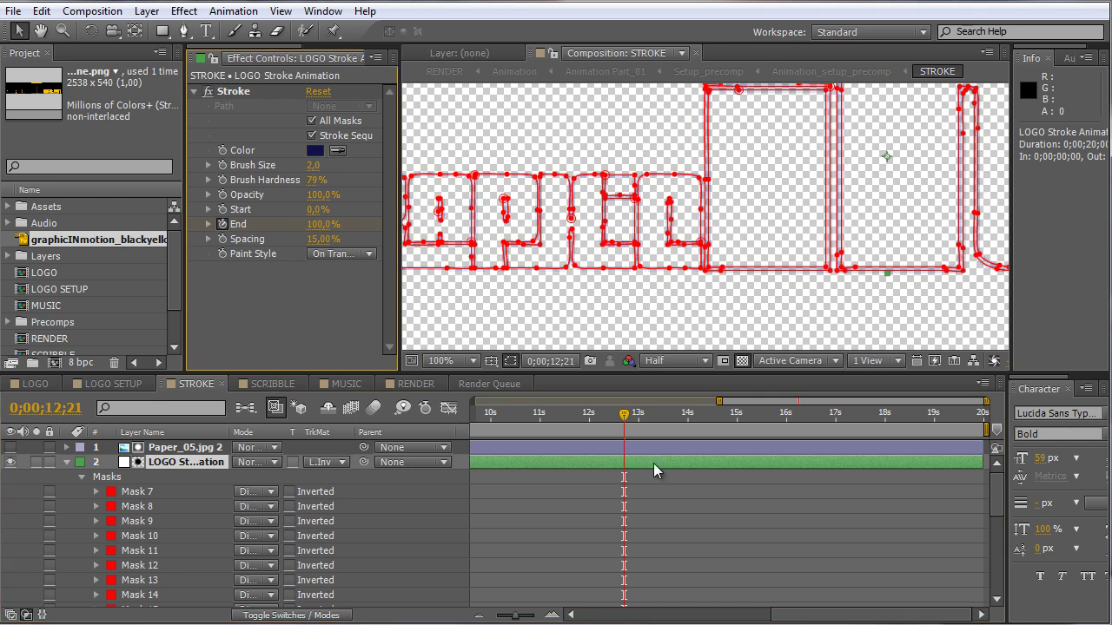
left_click(757, 564)
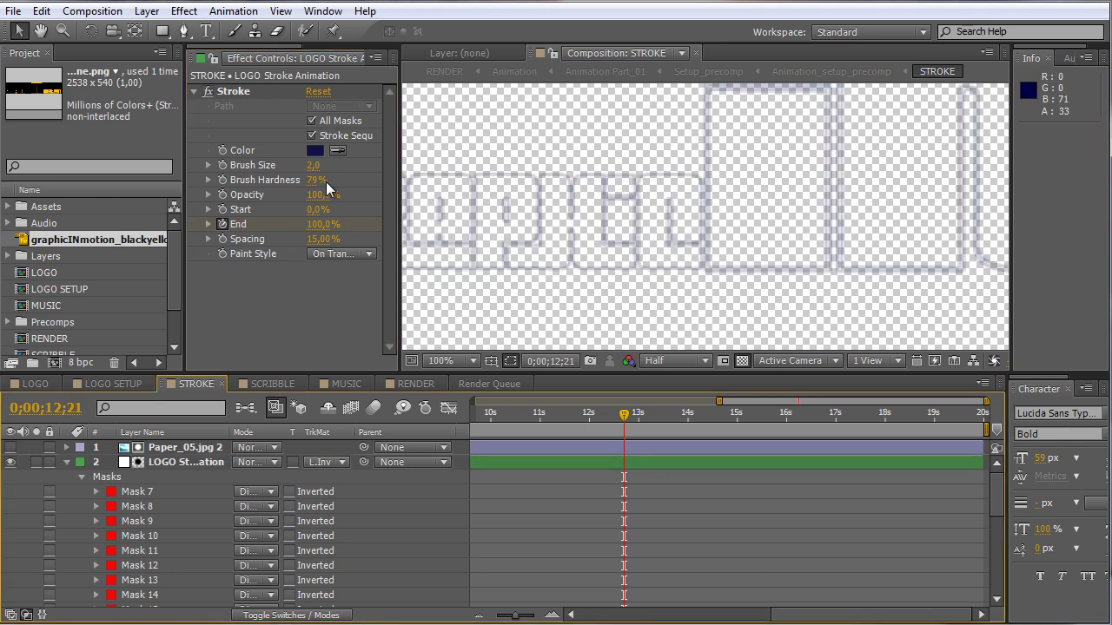
- Set the STROKE composition's preview resolution to Full and the Stroke brush size to 3, and collapse the LOGO Stroke Animation layer
left_click(695, 362)
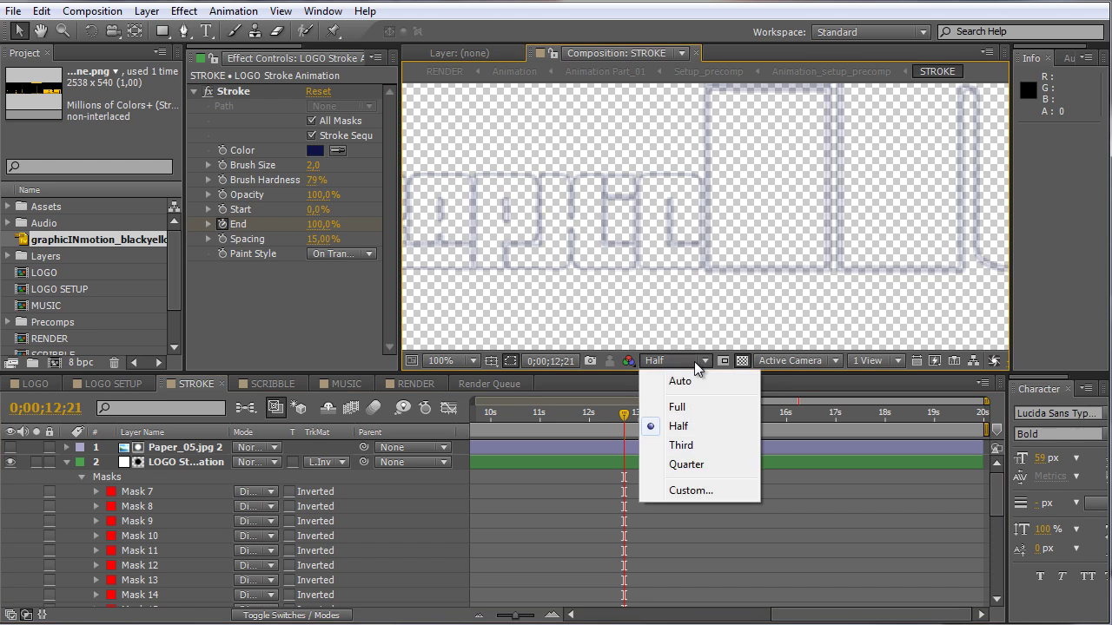
left_click(697, 409)
left_click(314, 165)
type("3")
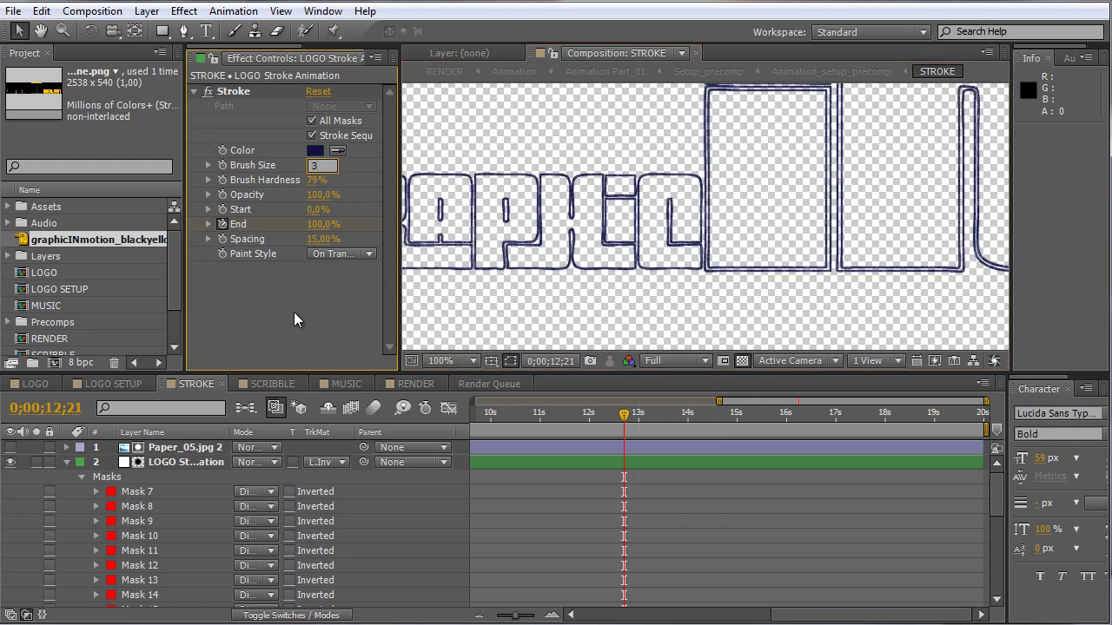
key("Return")
left_click(595, 541)
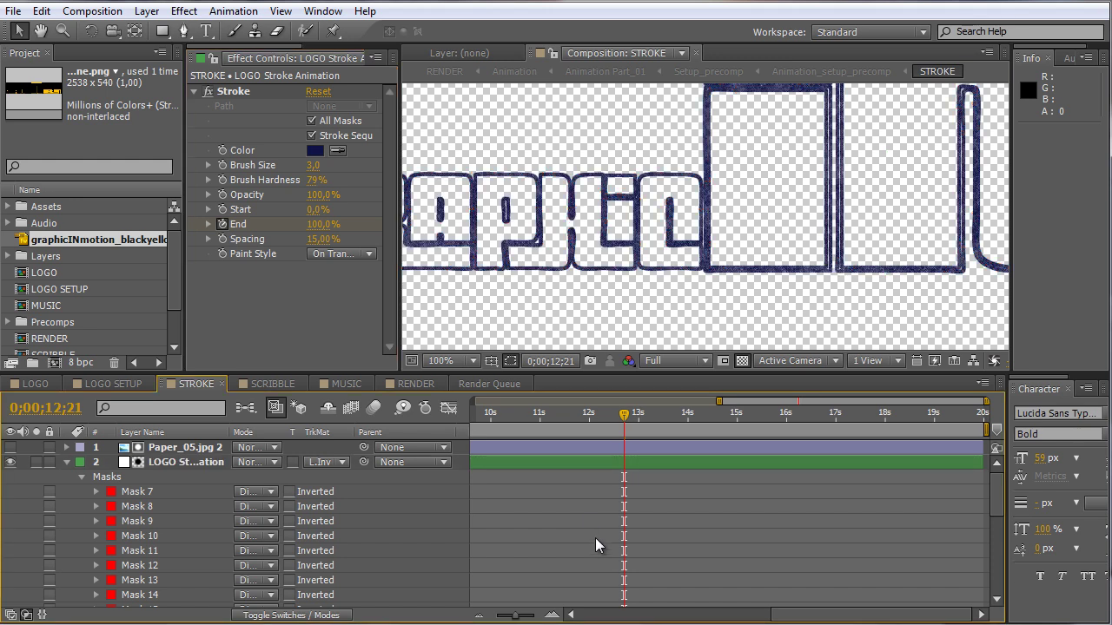
left_click(65, 462)
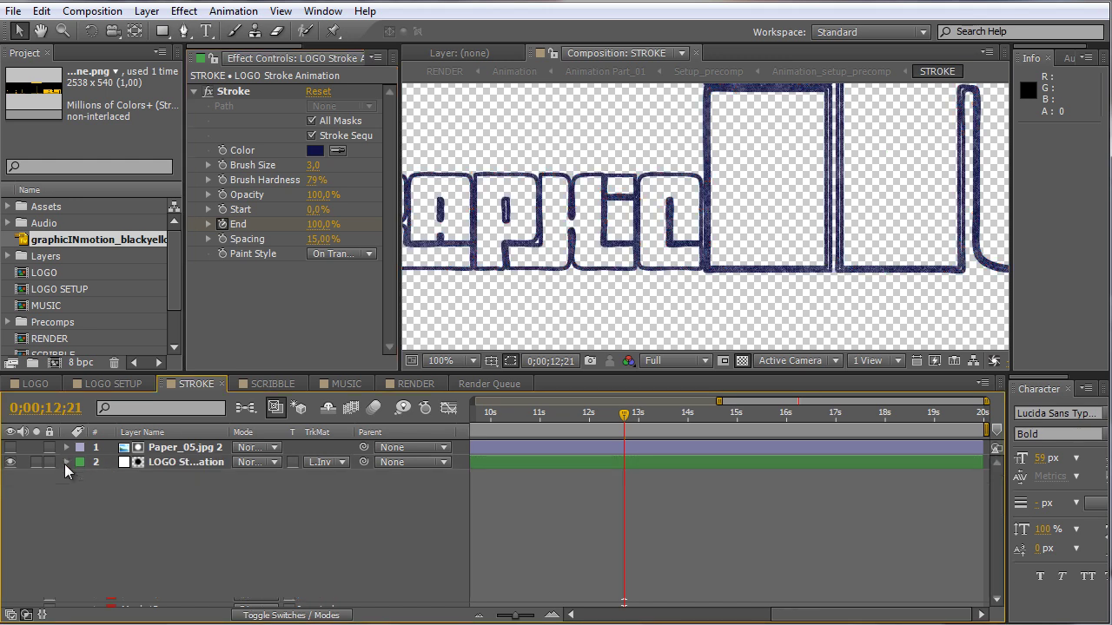
- Open the SCRIBBLE composition and delete Mask 1 through Mask 11 from the LOGO Fill Animation layer
left_click(265, 384)
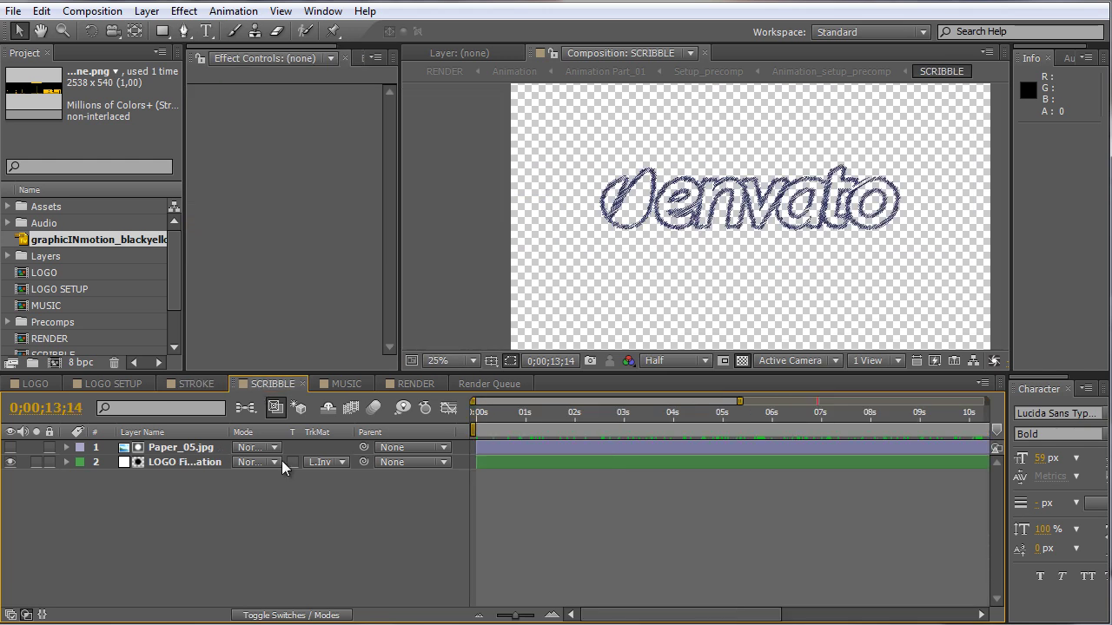
left_click(164, 462)
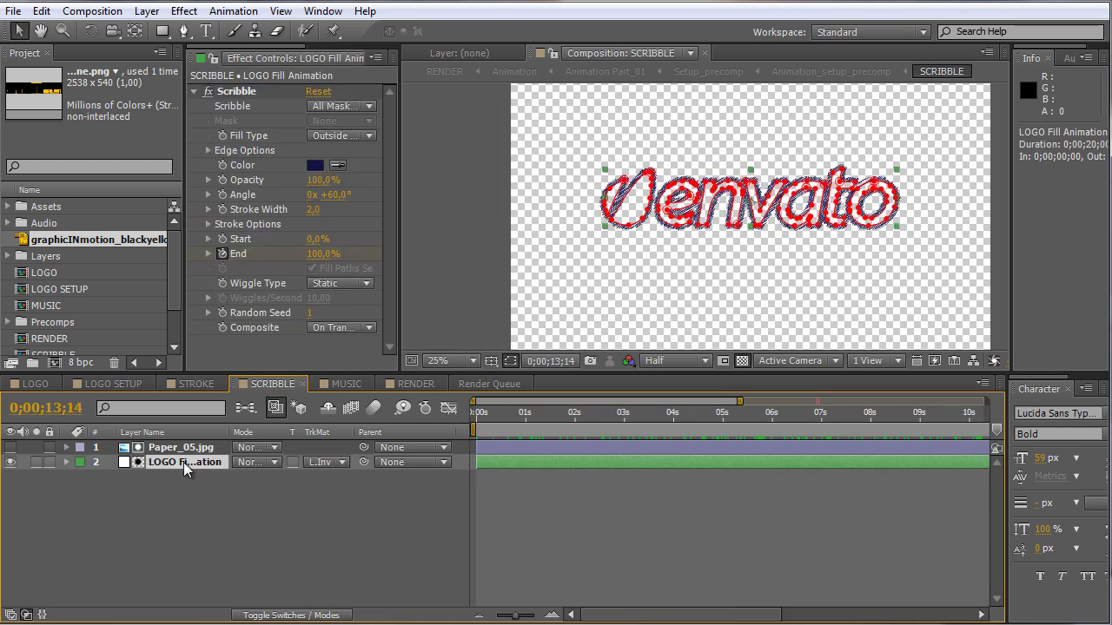
key("m")
left_click(174, 477)
scroll(154, 556, "down", 5)
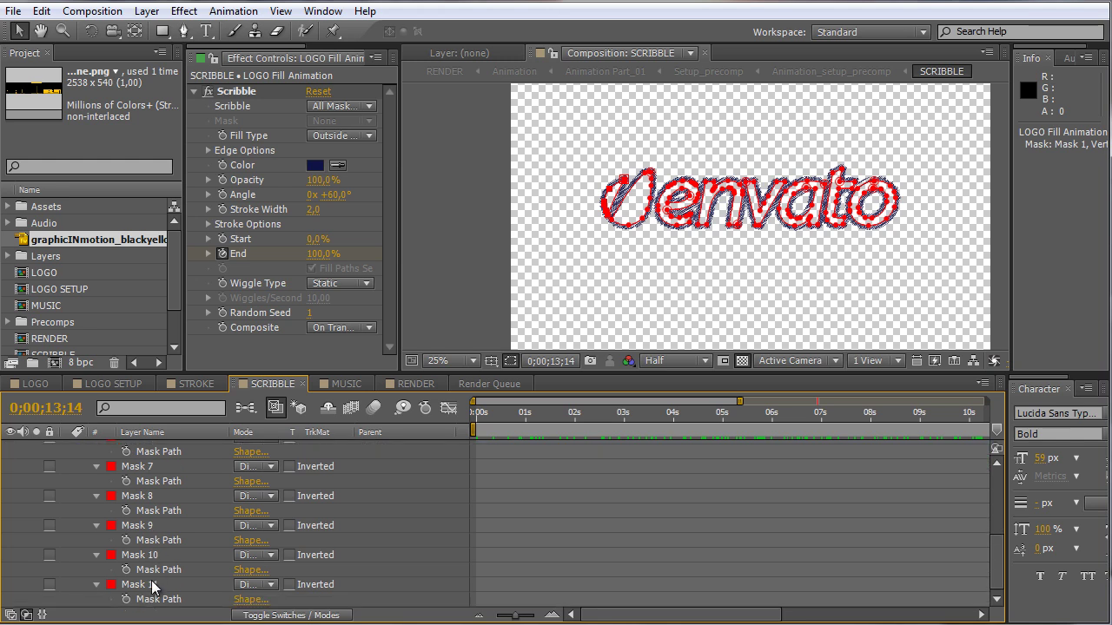
left_click(152, 585, "shift")
key("Delete")
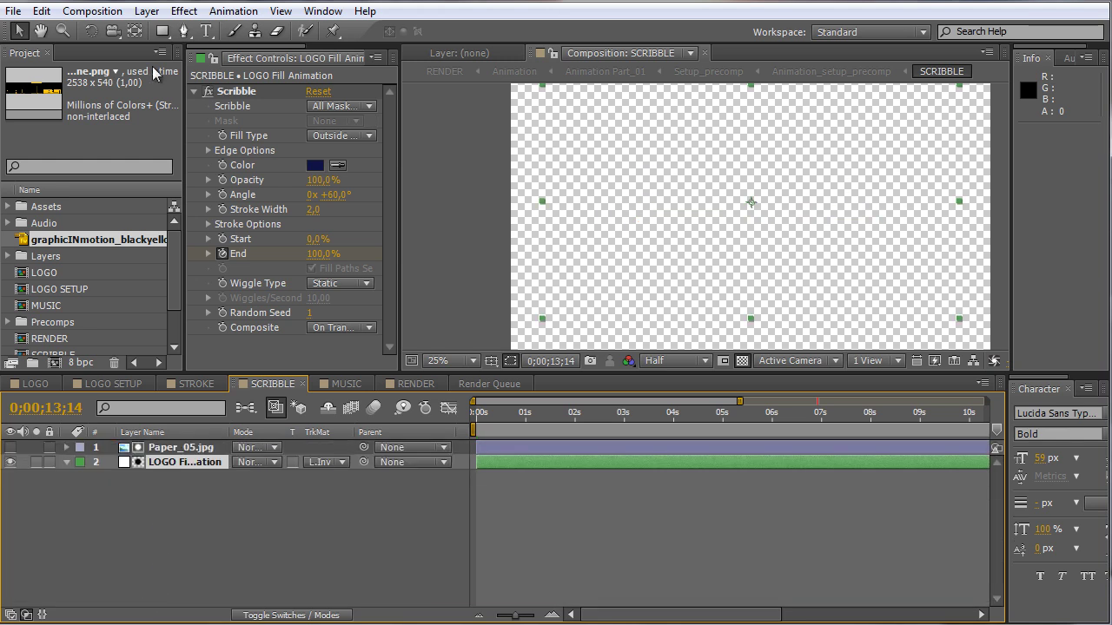
- Paste the copied logo masks into the LOGO Fill Animation layer and preview the scribble fill at 0;00;07;24
left_click(49, 12)
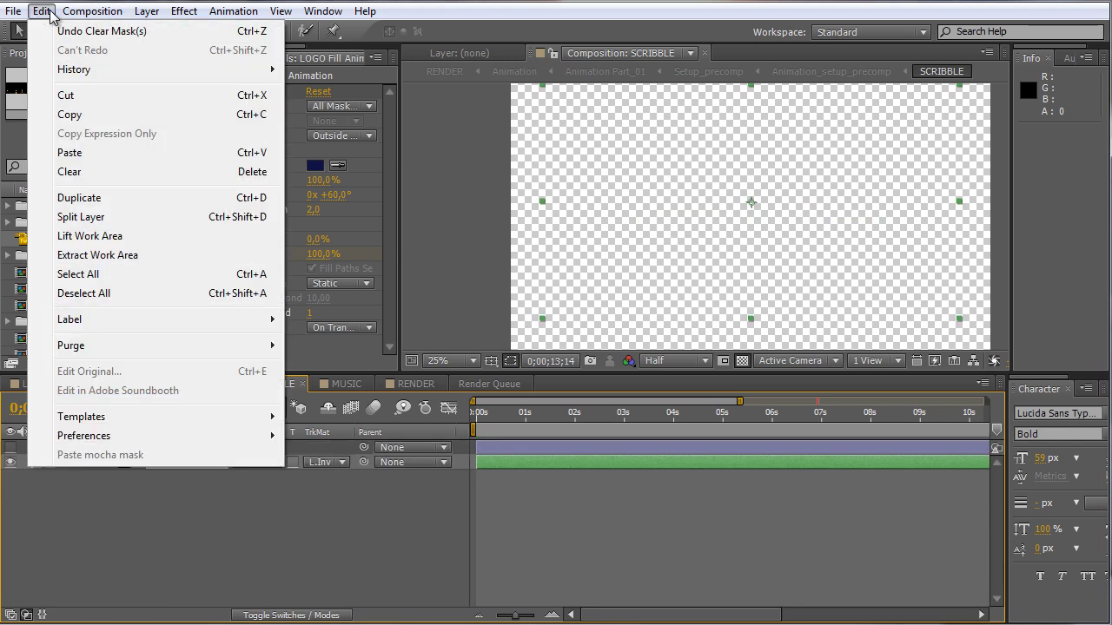
left_click(78, 152)
left_click(403, 549)
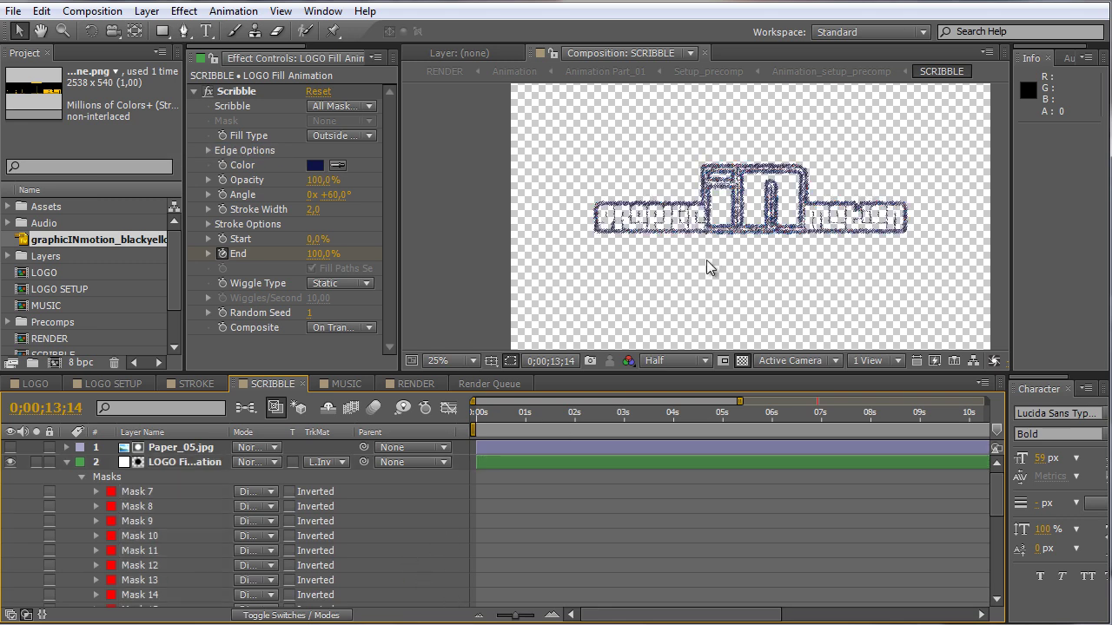
scroll(706, 259, "up", 2)
left_click_drag(482, 414, 860, 416)
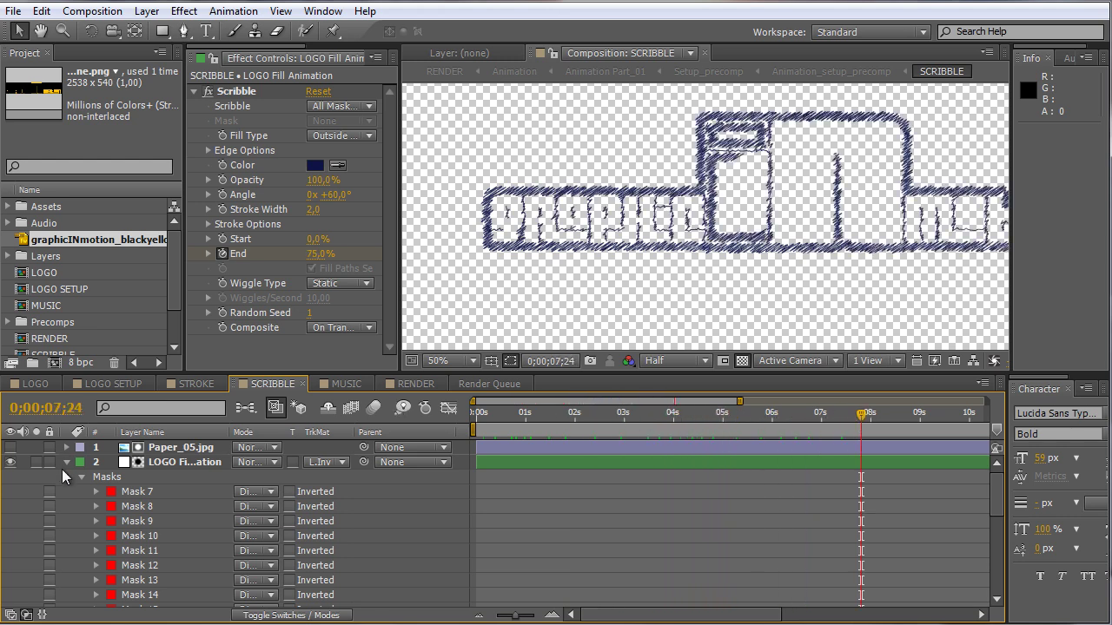
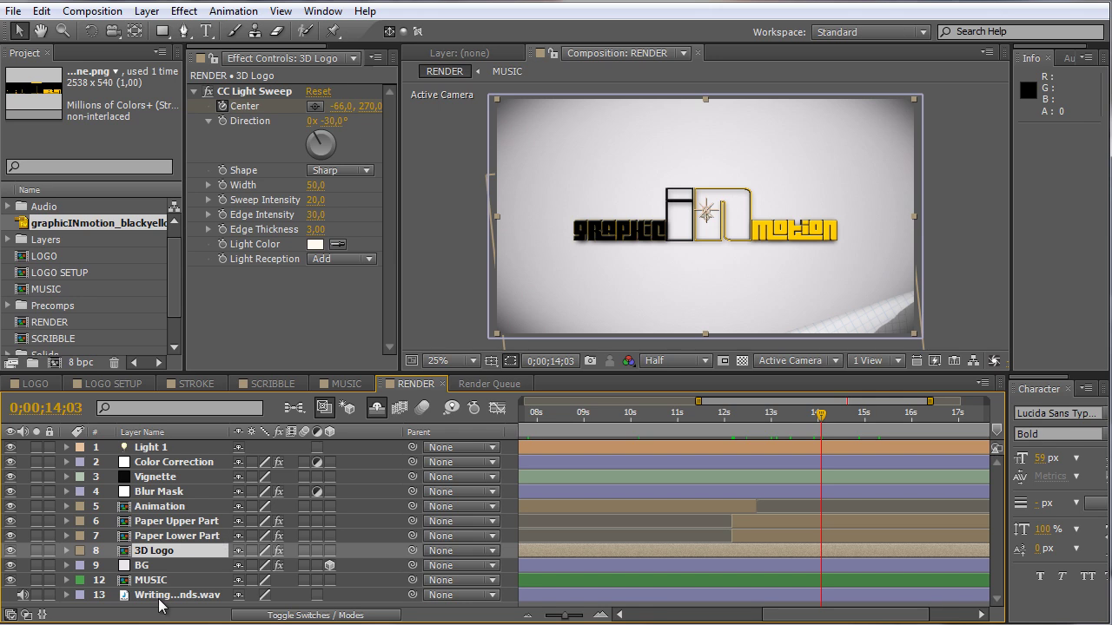
- Inspect the full length of the Writing_Paper_Sounds.wav layer in the RENDER composition and open the MUSIC composition
left_click(154, 598)
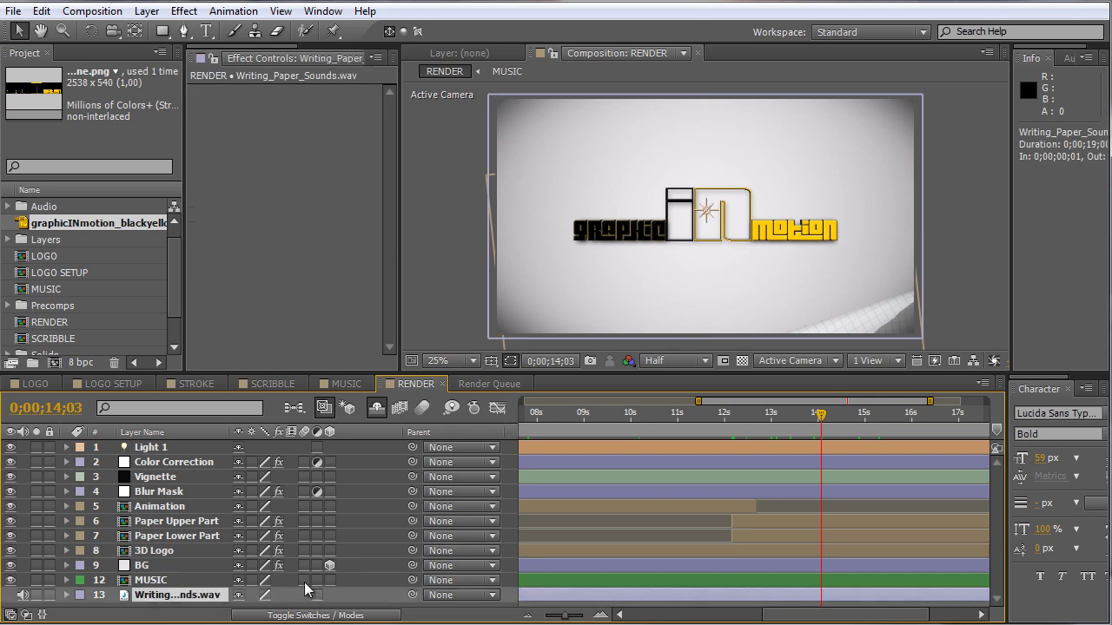
left_click_drag(565, 618, 549, 618)
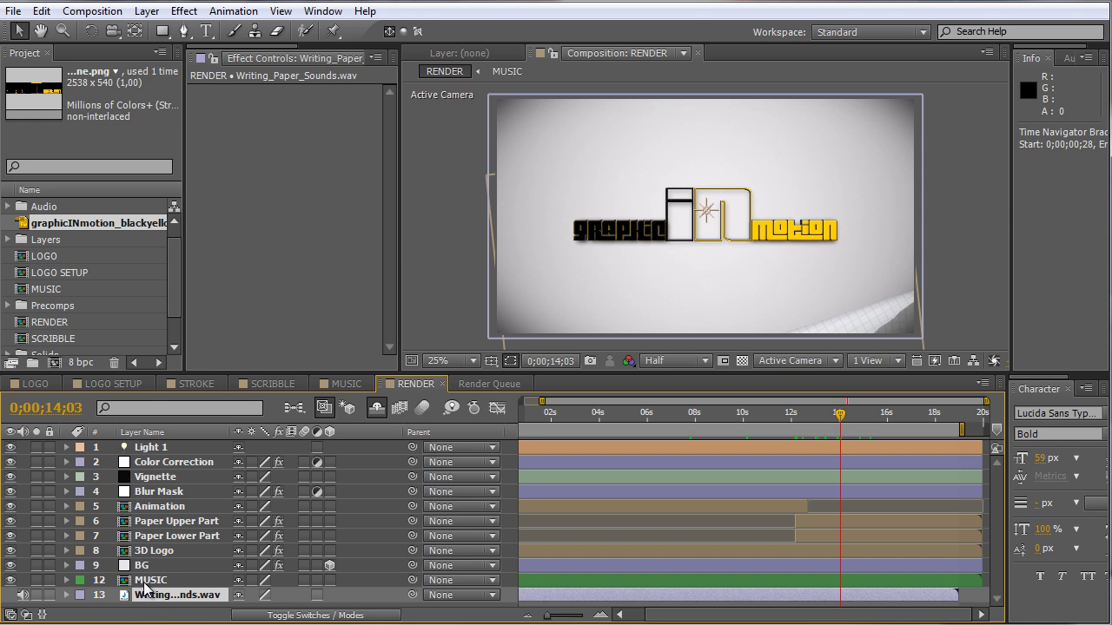
left_click(347, 385)
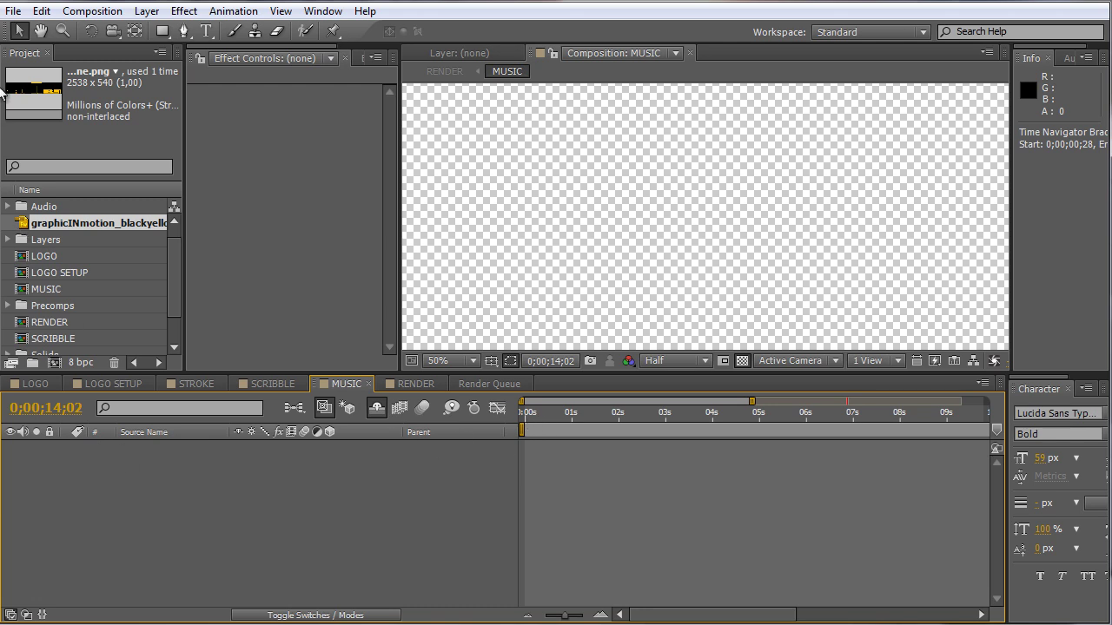
- Import Cinematic Logo Intro 5.mp3 from the Logo_sound folder and add it as a layer to the MUSIC composition
left_click(13, 11)
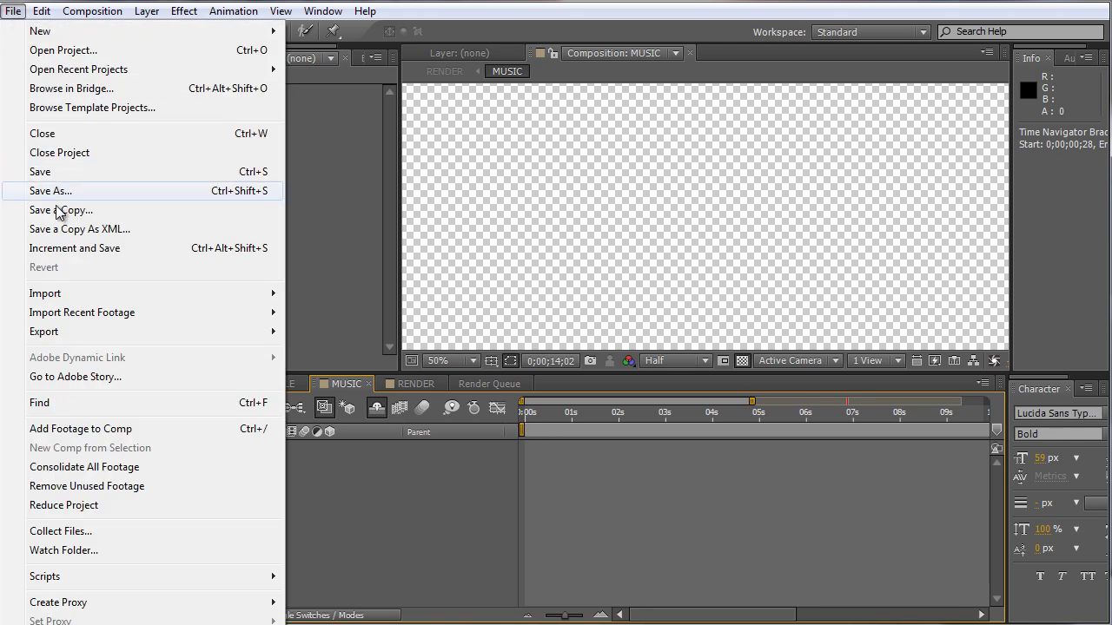
mouse_move(239, 297)
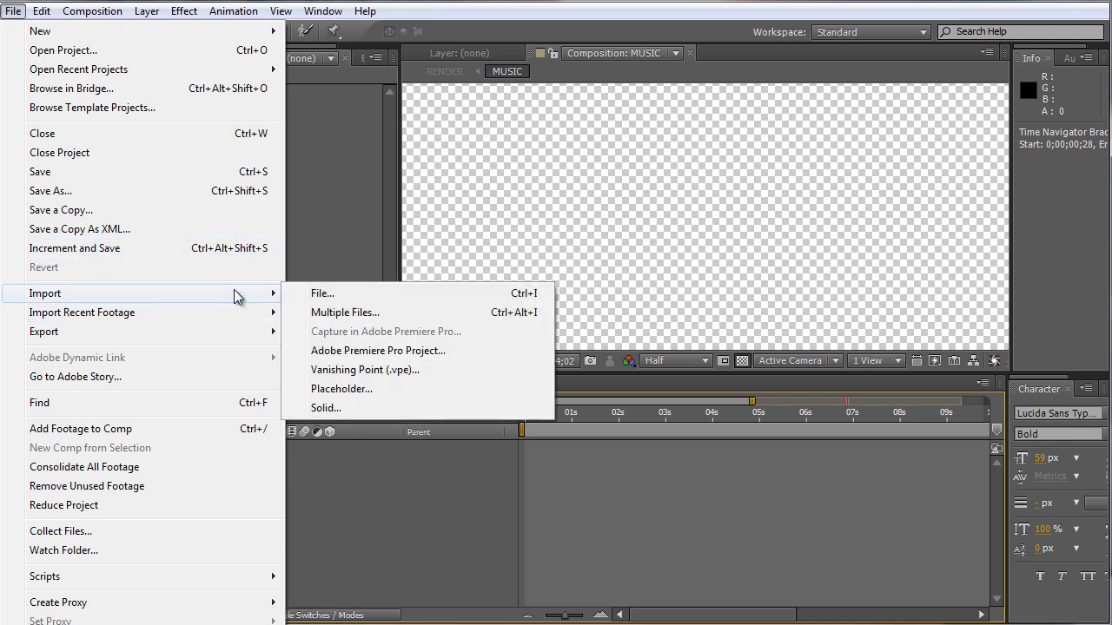
left_click(304, 293)
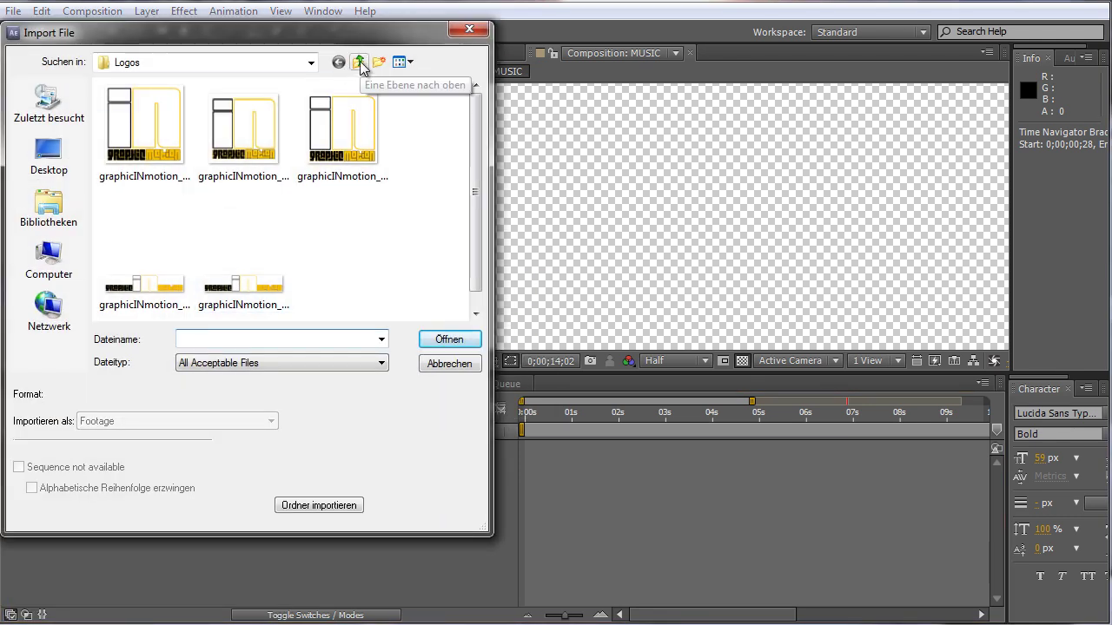
left_click(360, 62)
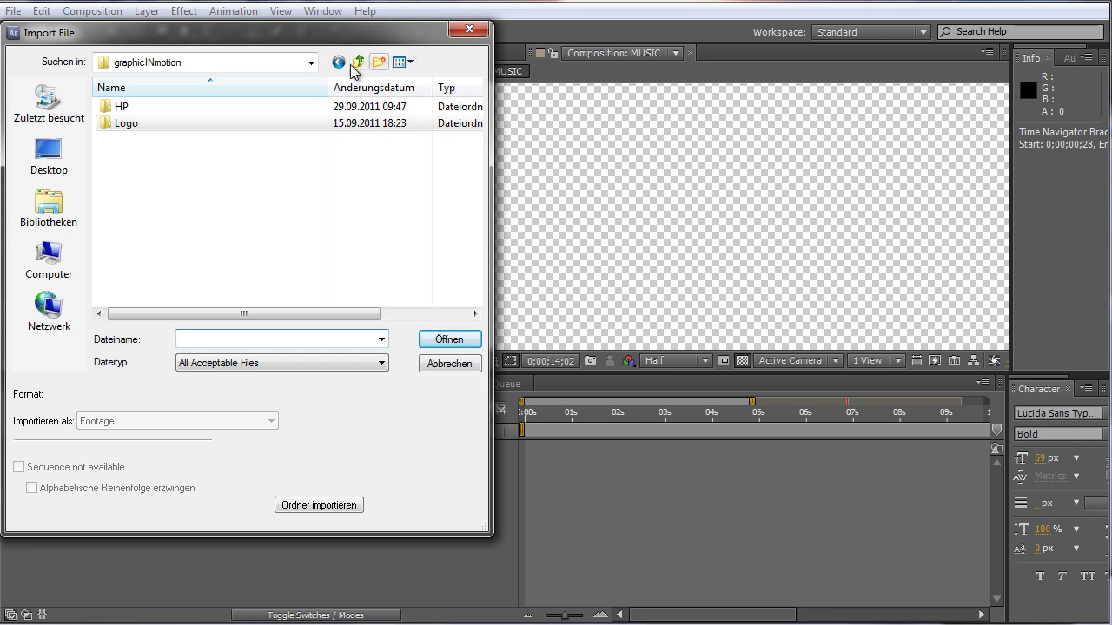
left_click(357, 65)
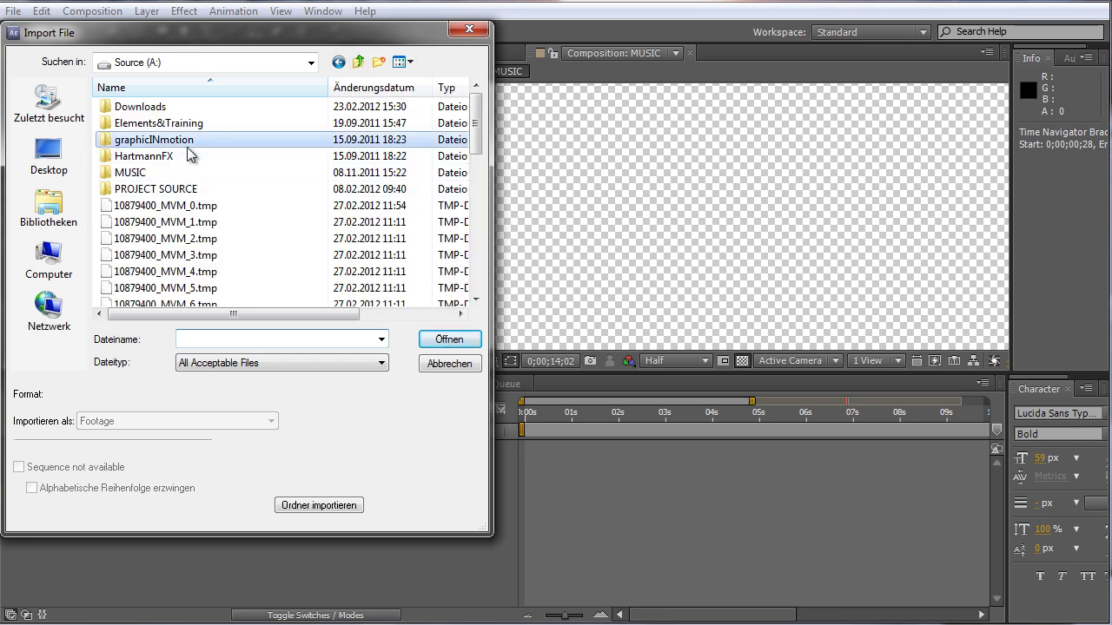
double_click(174, 172)
left_click(174, 139)
left_click(449, 341)
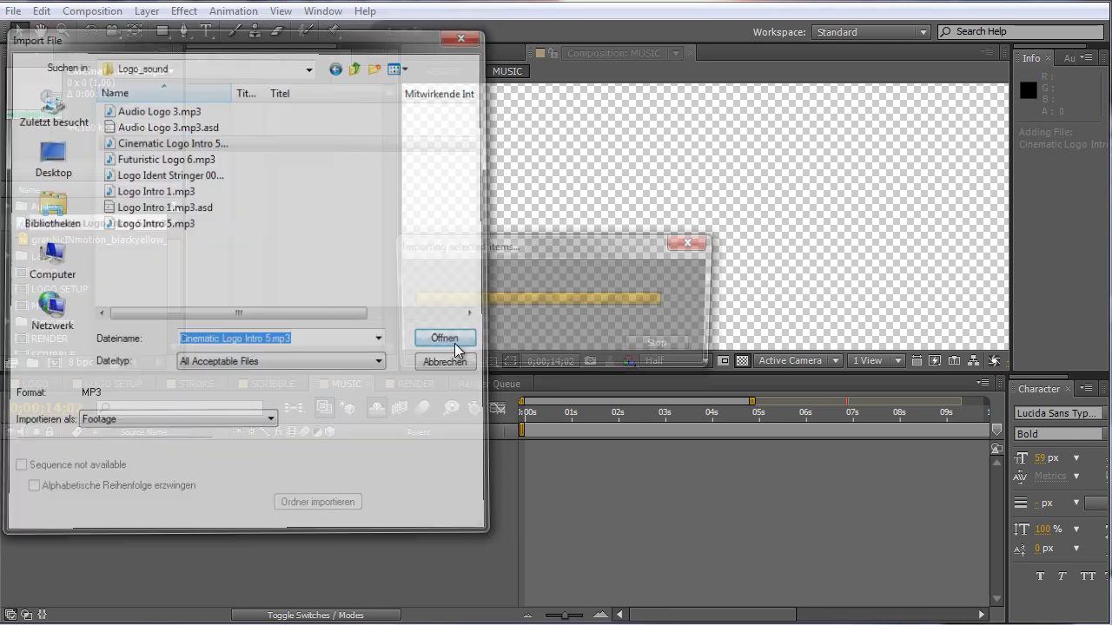
left_click_drag(22, 228, 96, 466)
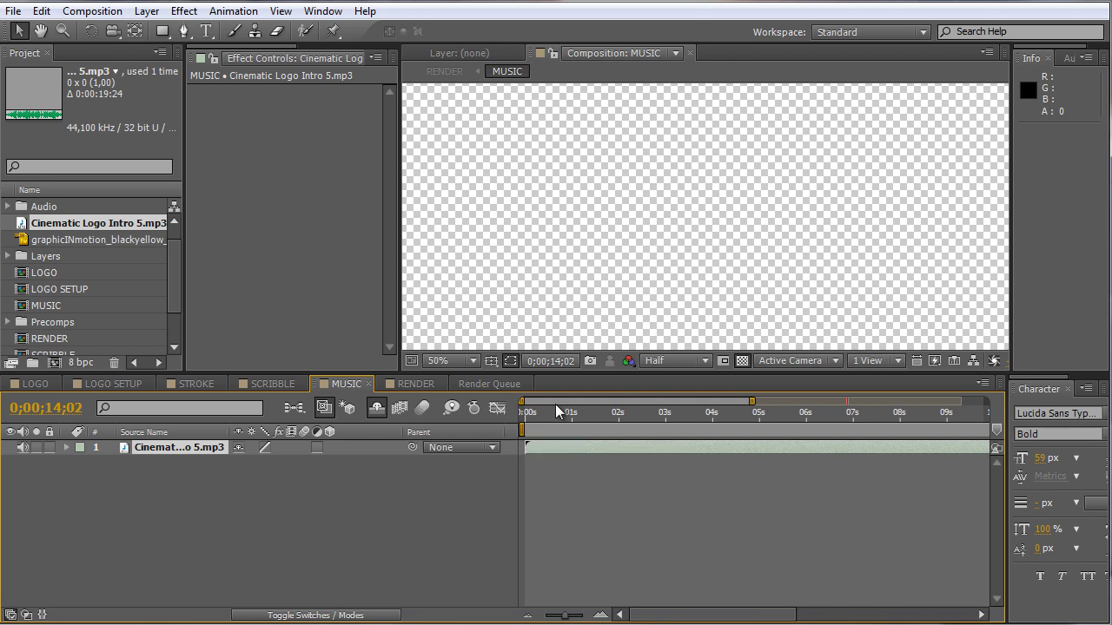
- Open the RENDER composition and move the current time through 0;00;12;20 to 0;00;13;12 to preview the logo reveal
mouse_move(556, 421)
left_mouse_down()
mouse_move(524, 415)
mouse_move(829, 423)
left_mouse_up()
left_click(415, 384)
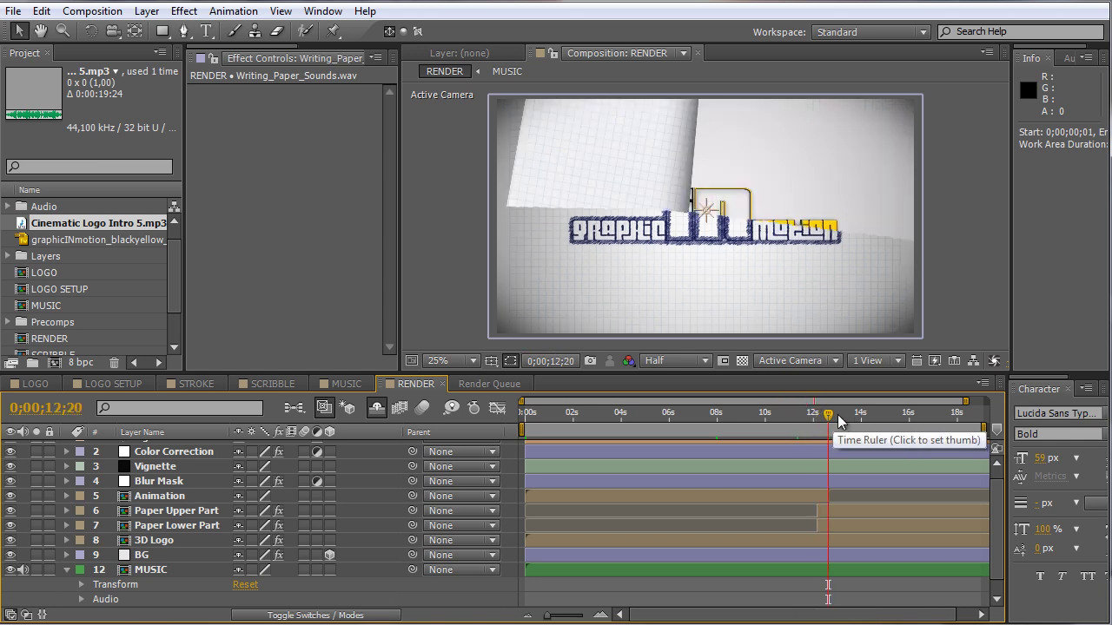
left_click(845, 414)
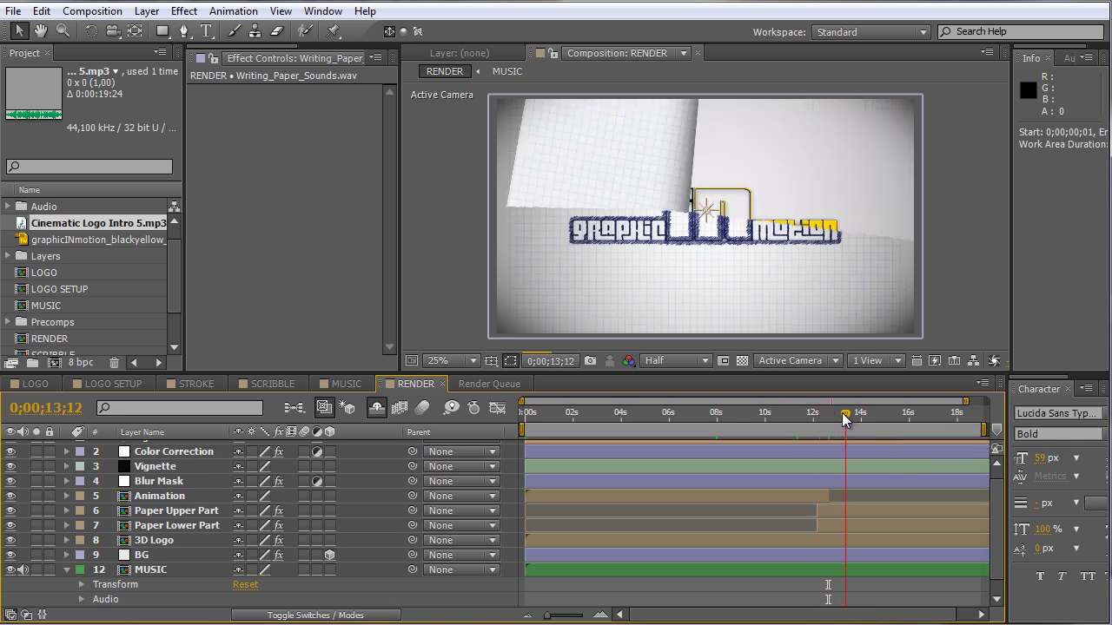